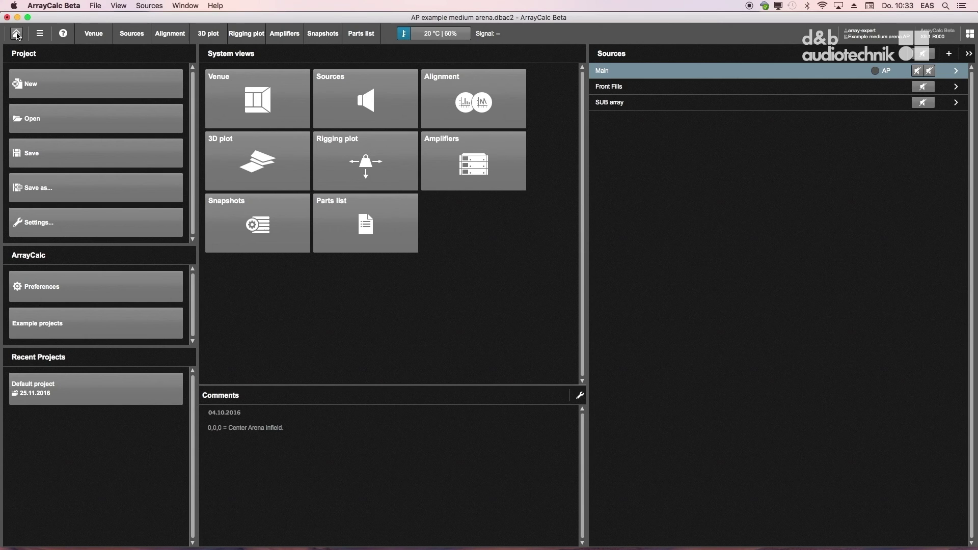
- Inspect the Full pitch, Pitch far end and other far-end listening planes in the venue layout
{"action": "left_click", "coordinate": [218, 117]}
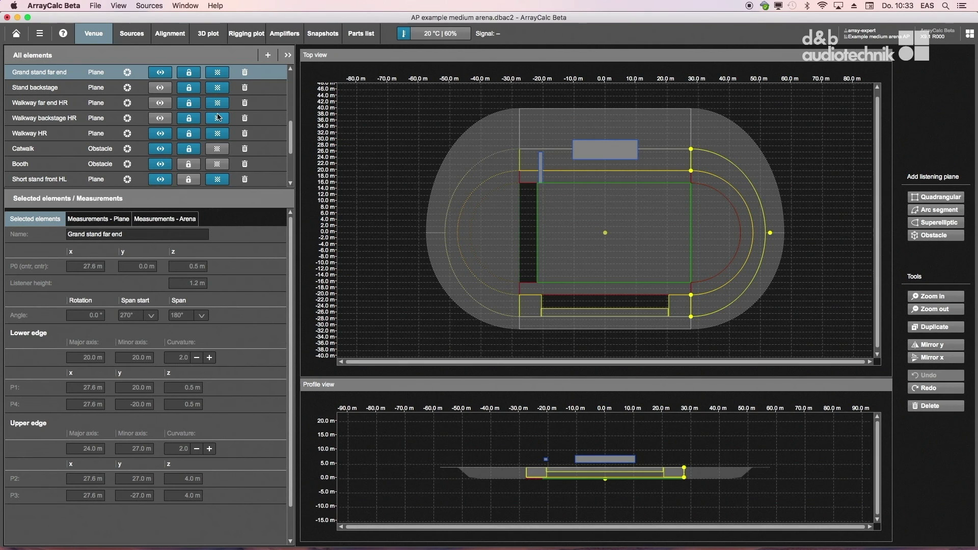
{"action": "left_click", "coordinate": [492, 239]}
{"action": "left_click", "coordinate": [569, 264]}
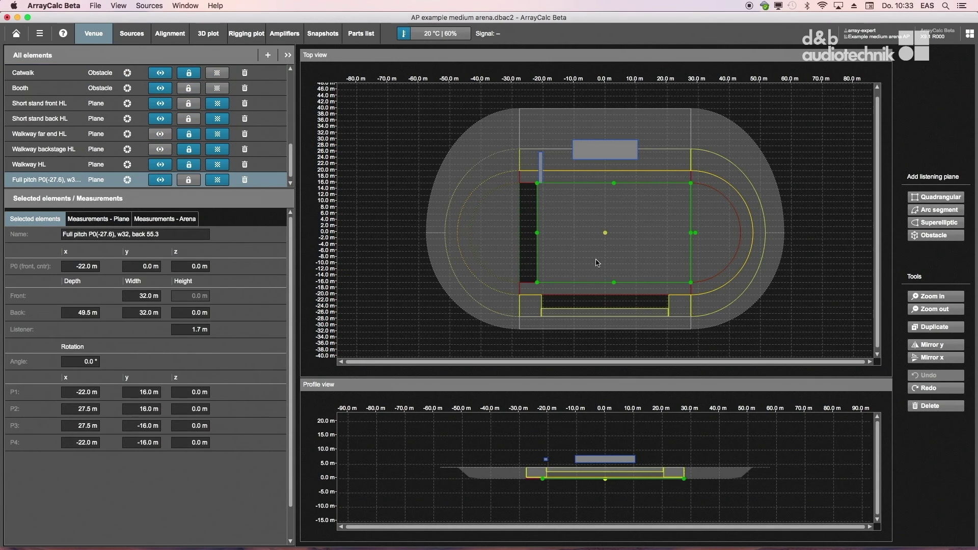
{"action": "left_click", "coordinate": [718, 247]}
{"action": "left_click", "coordinate": [752, 239]}
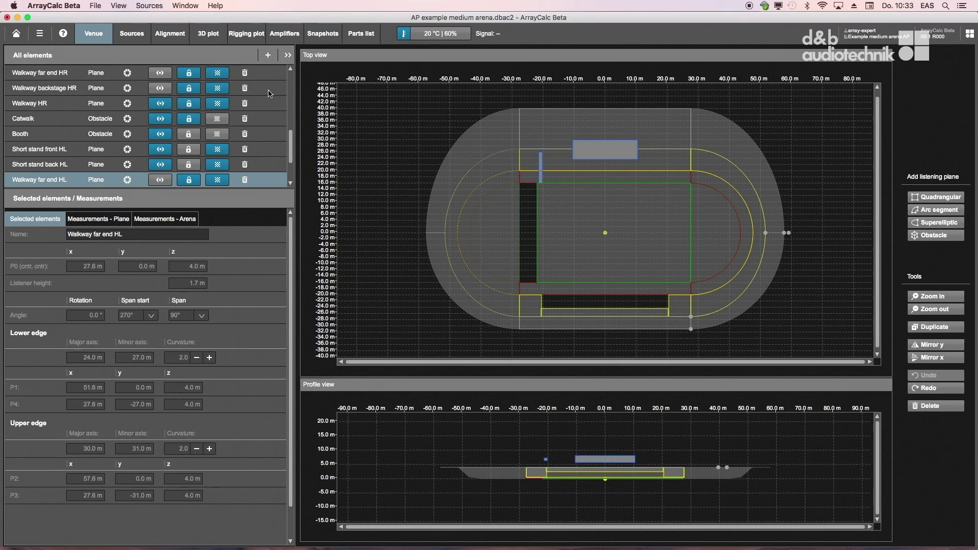
- Add an ArrayProcessing section to the Main source and switch it on, setting its cabinets to AP
{"action": "left_click", "coordinate": [136, 37]}
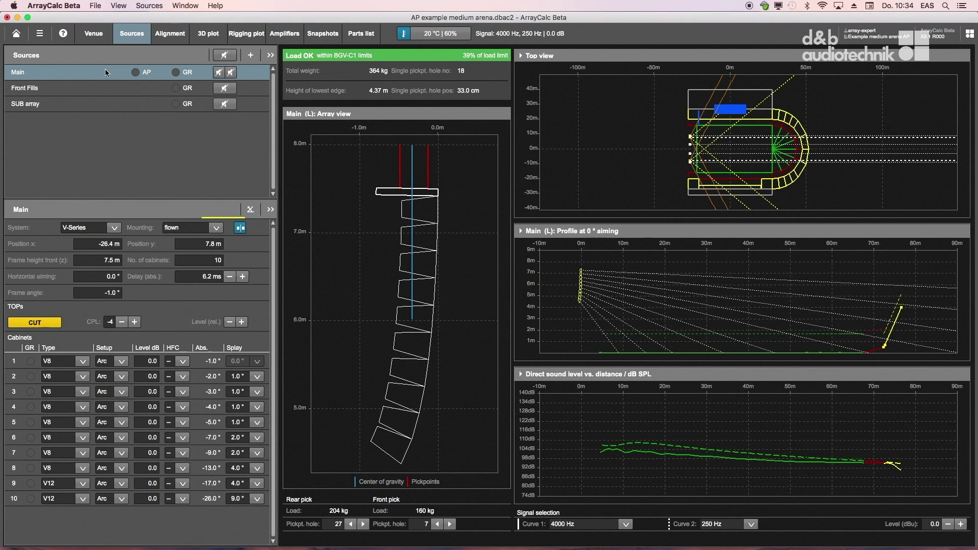
{"action": "left_click", "coordinate": [270, 211]}
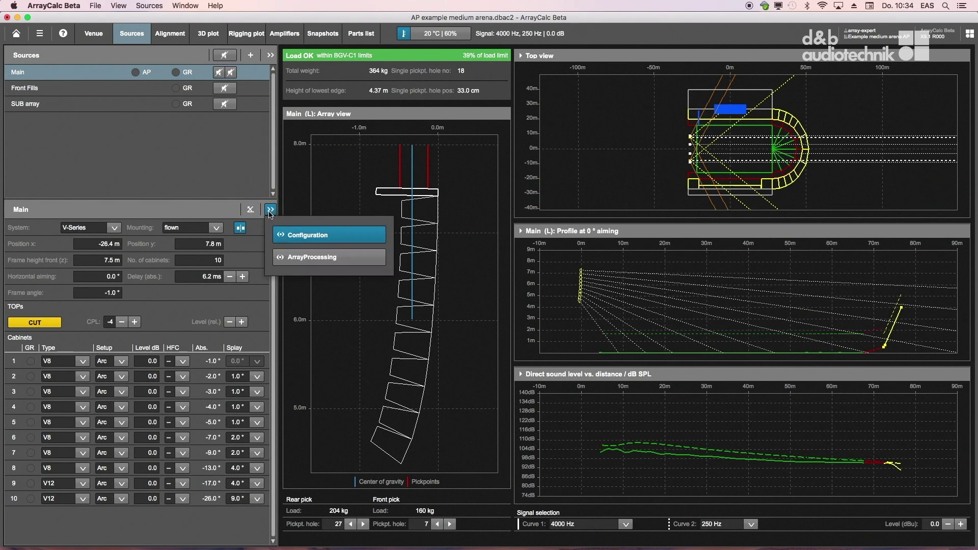
{"action": "left_click", "coordinate": [299, 258]}
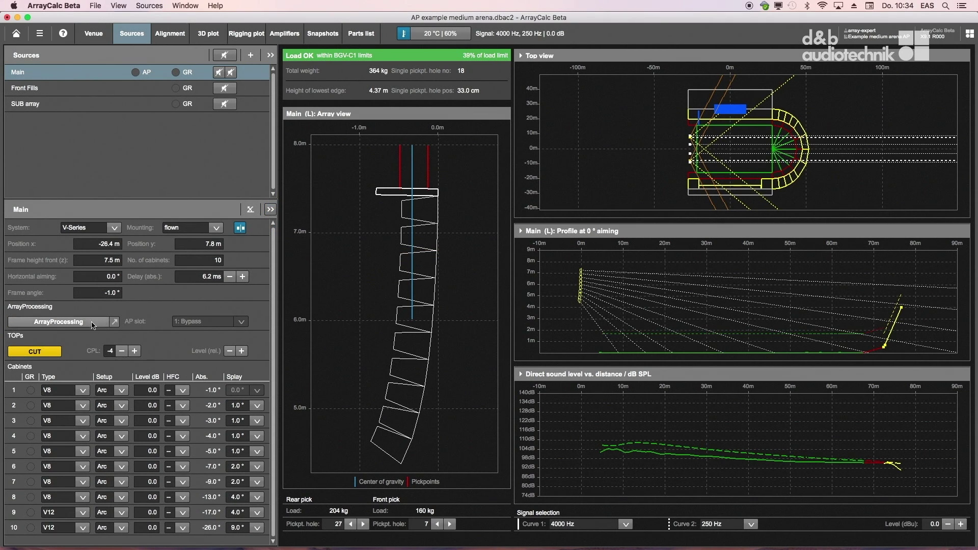
{"action": "left_click", "coordinate": [93, 324]}
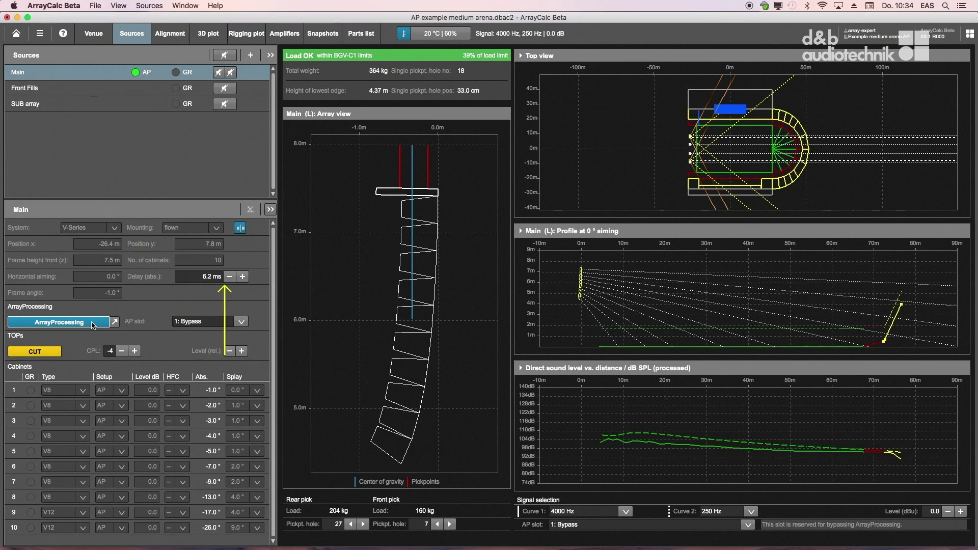
{"action": "left_click", "coordinate": [50, 350]}
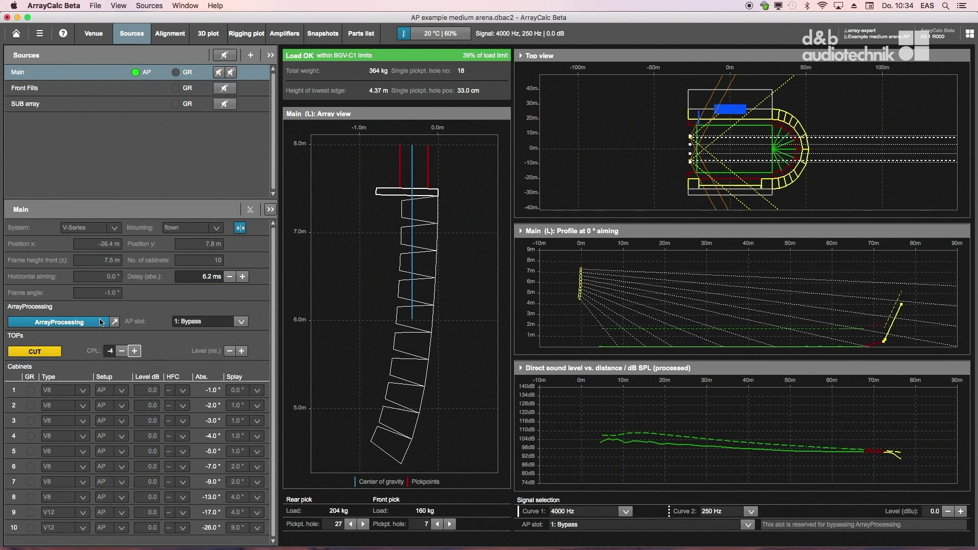
{"action": "left_click", "coordinate": [242, 322]}
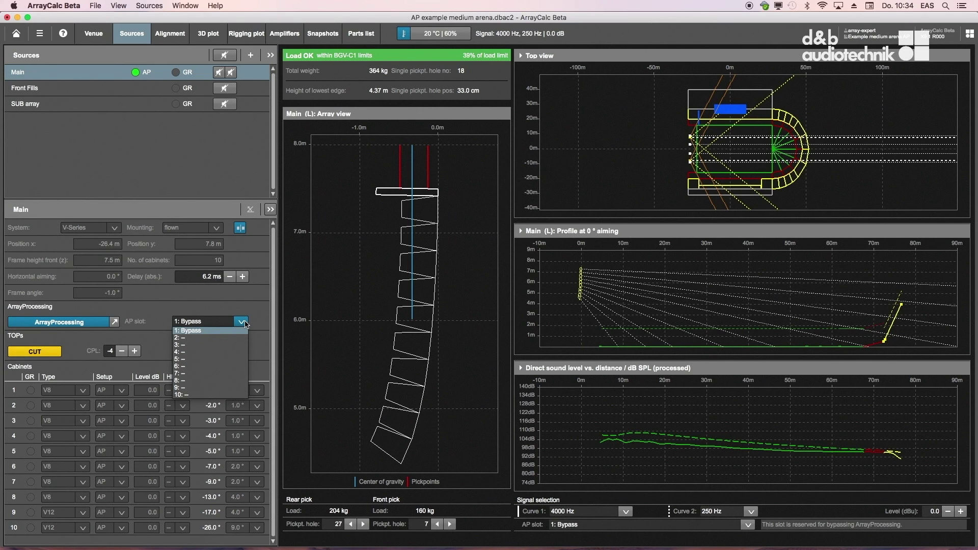
{"action": "left_click", "coordinate": [243, 322]}
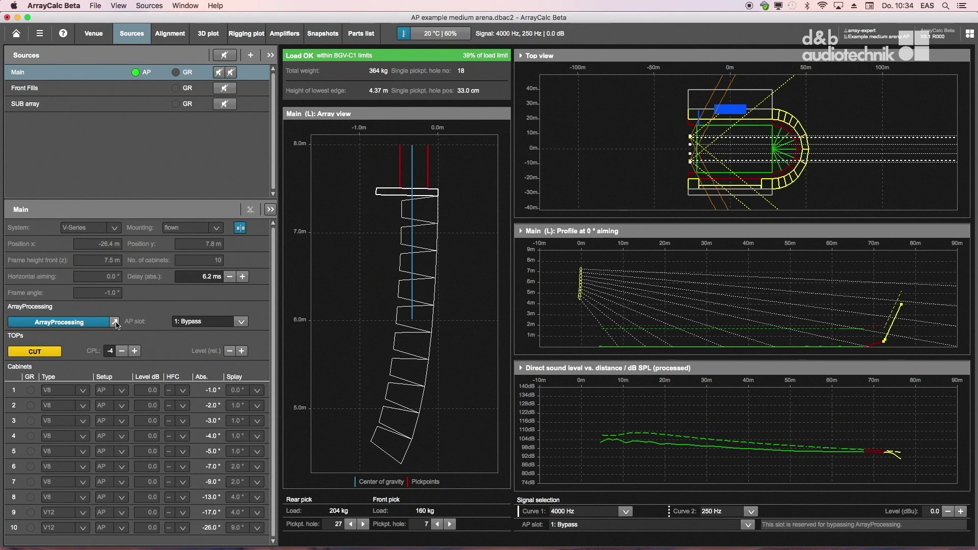
- Open the ArrayProcessing settings on slot 2 and move the Central zone start from 6.4 m to 14.7 m
{"action": "left_click", "coordinate": [115, 323]}
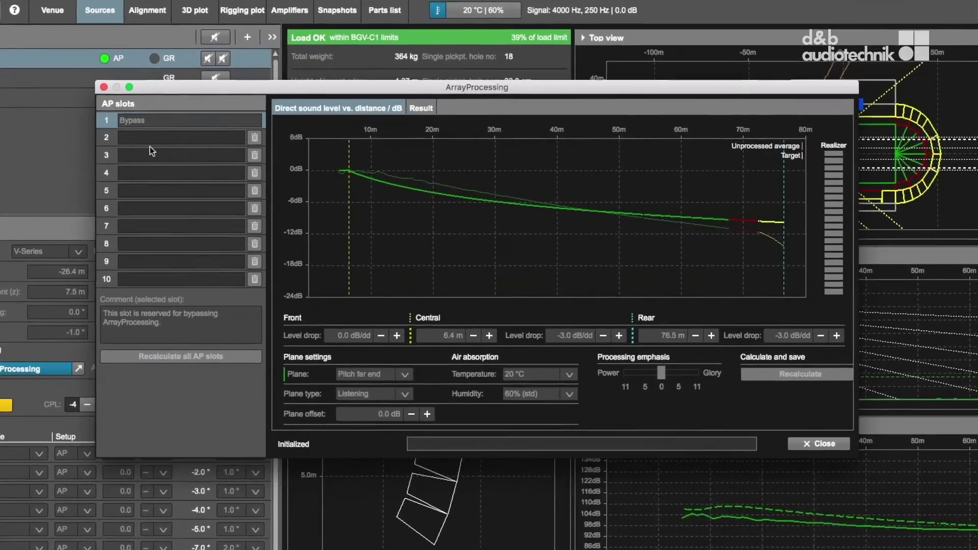
{"action": "left_click", "coordinate": [169, 134]}
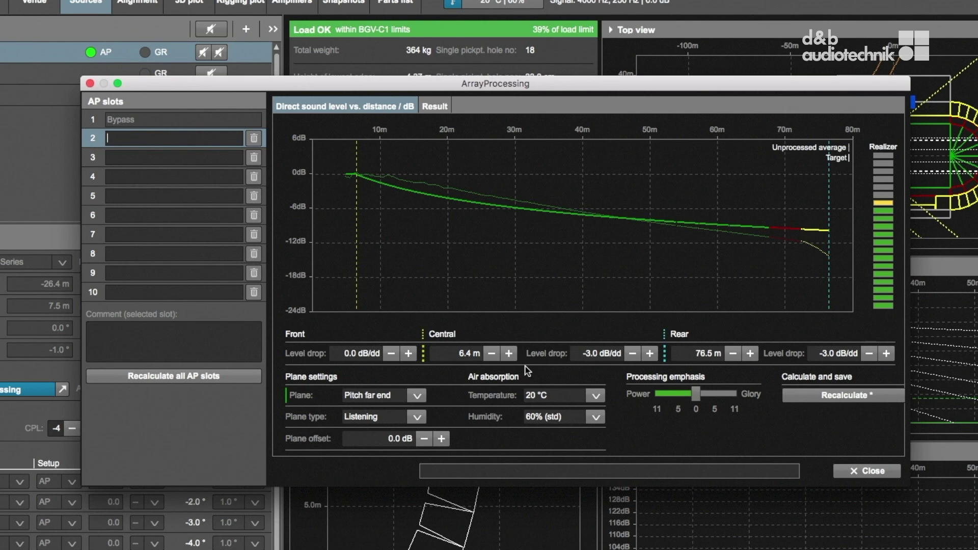
{"action": "left_click", "coordinate": [509, 353]}
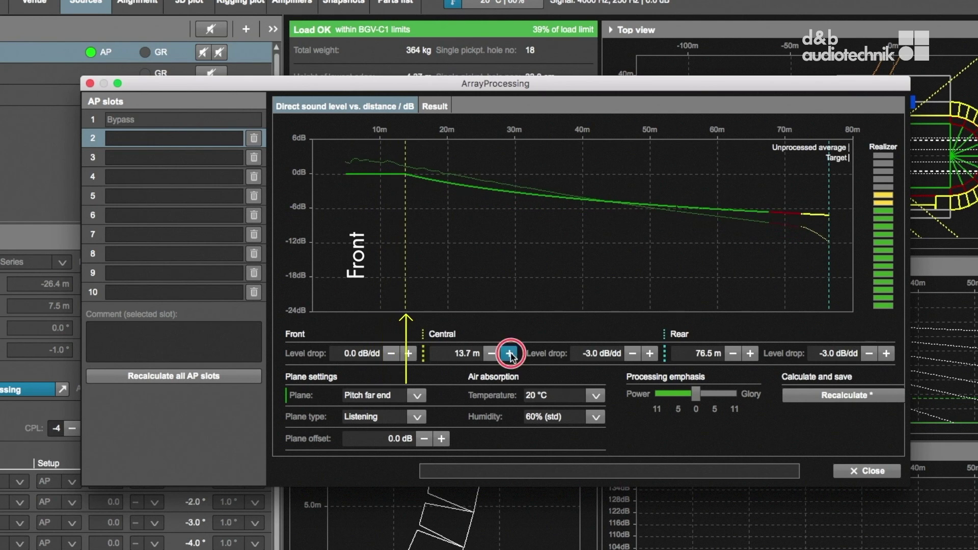
- Set the Rear zone start to 67.5 m, leaving the Front level drop at 0.0 dB/dd
{"action": "left_click", "coordinate": [734, 353]}
{"action": "left_click", "coordinate": [734, 354]}
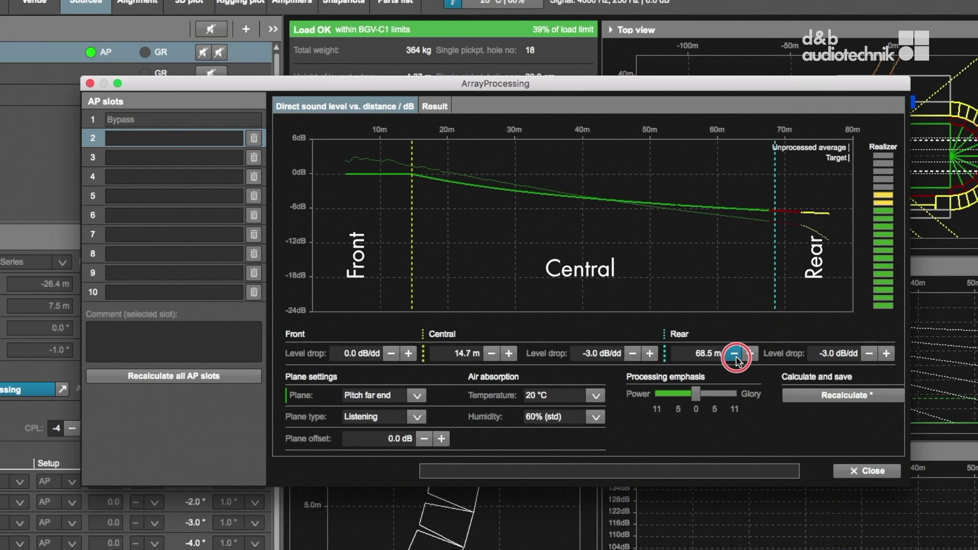
{"action": "left_click", "coordinate": [735, 355]}
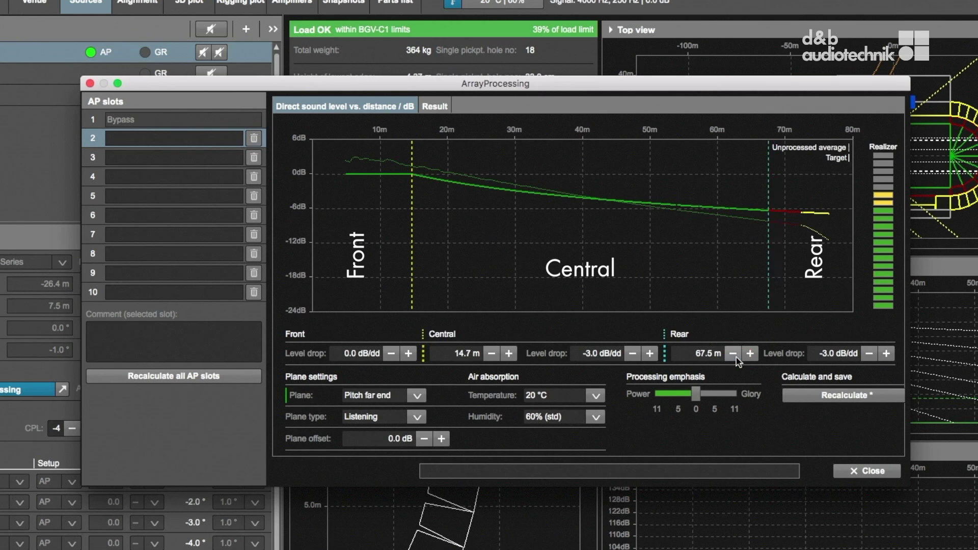
{"action": "left_click", "coordinate": [392, 354]}
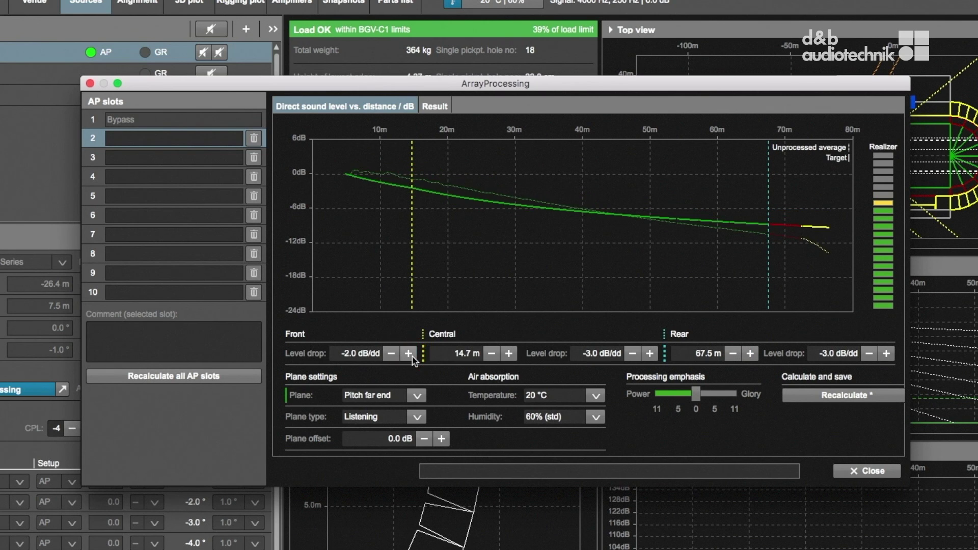
{"action": "left_click", "coordinate": [410, 355]}
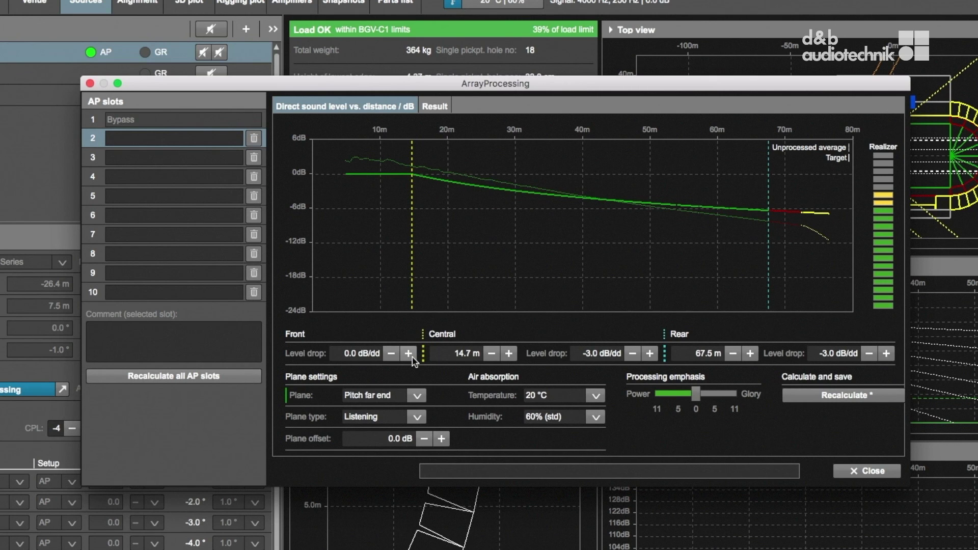
- Adjust the Central level drop from -3.0 to -2.5 dB/dd
{"action": "left_click", "coordinate": [650, 354]}
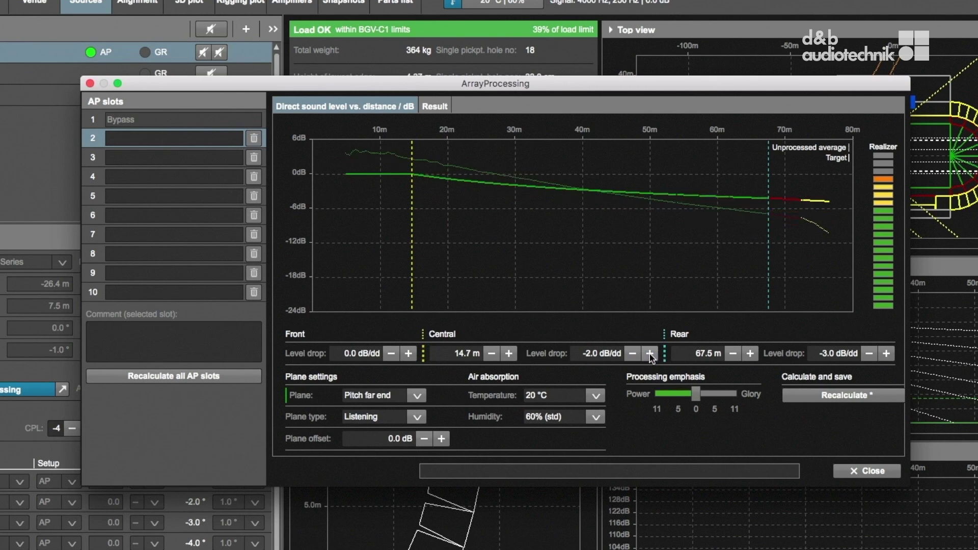
{"action": "left_click", "coordinate": [633, 353]}
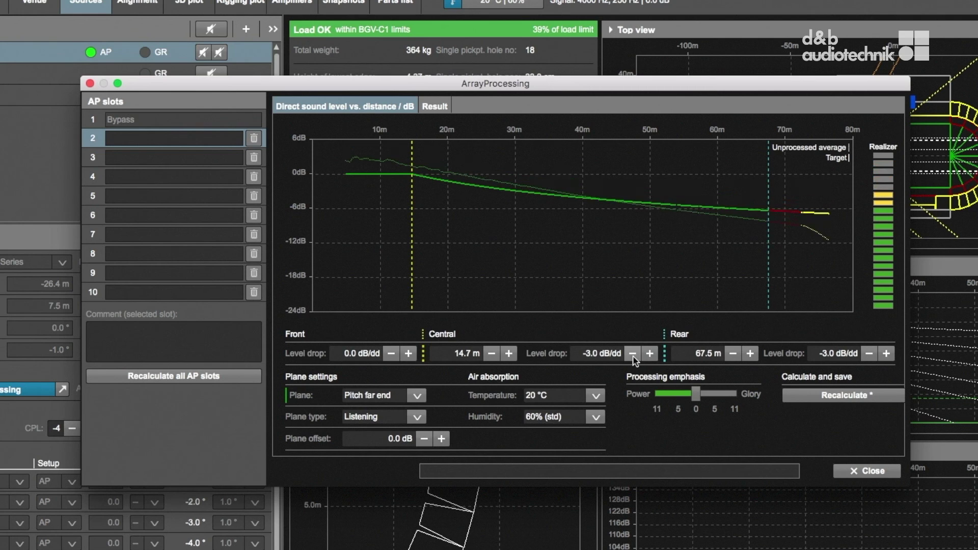
{"action": "left_click", "coordinate": [649, 354]}
{"action": "left_click", "coordinate": [649, 354]}
{"action": "left_click", "coordinate": [649, 354]}
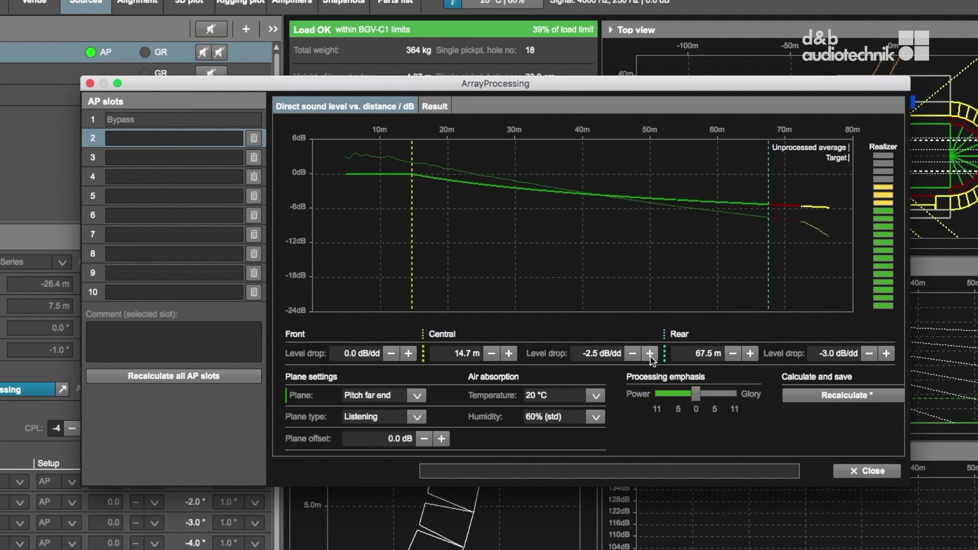
{"action": "left_click", "coordinate": [633, 353]}
- Ease the Rear level drop to -2.5 dB/dd and choose Grand stand far end as the processing plane
{"action": "left_click", "coordinate": [886, 354]}
{"action": "left_click", "coordinate": [886, 353]}
{"action": "left_click", "coordinate": [886, 354]}
{"action": "left_click", "coordinate": [416, 396]}
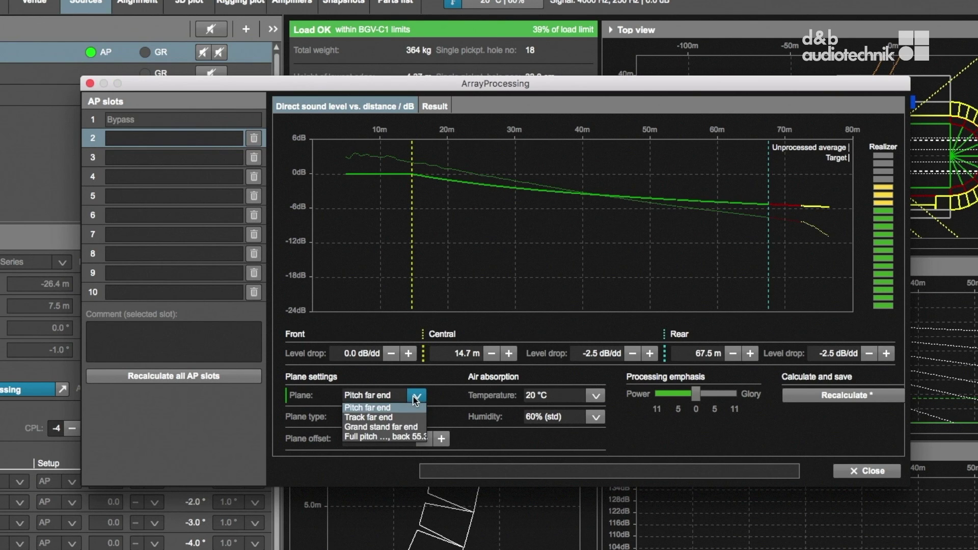
{"action": "left_click", "coordinate": [405, 429]}
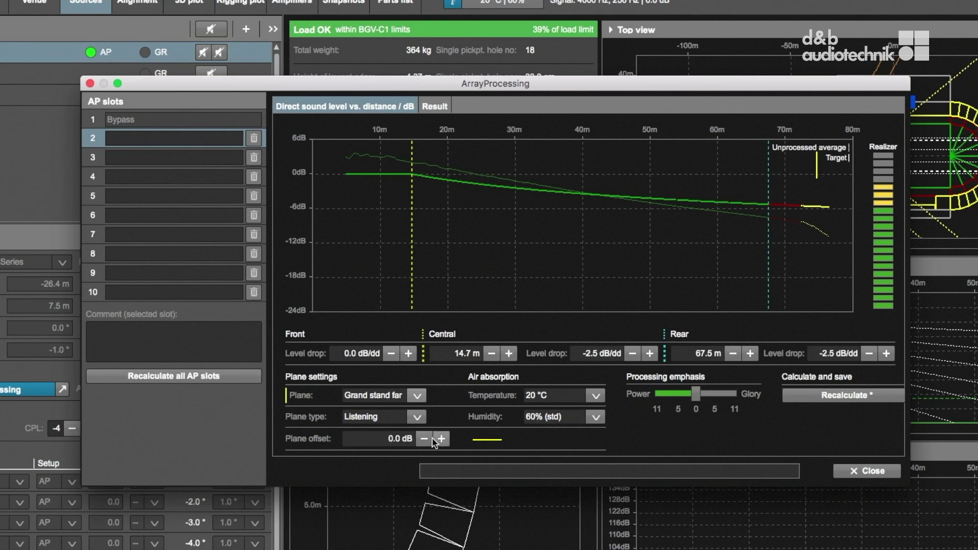
- Lower the Plane offset to -12.0 dB, then restore it to 0.0 dB
{"action": "left_click", "coordinate": [424, 439]}
{"action": "left_click", "coordinate": [424, 438]}
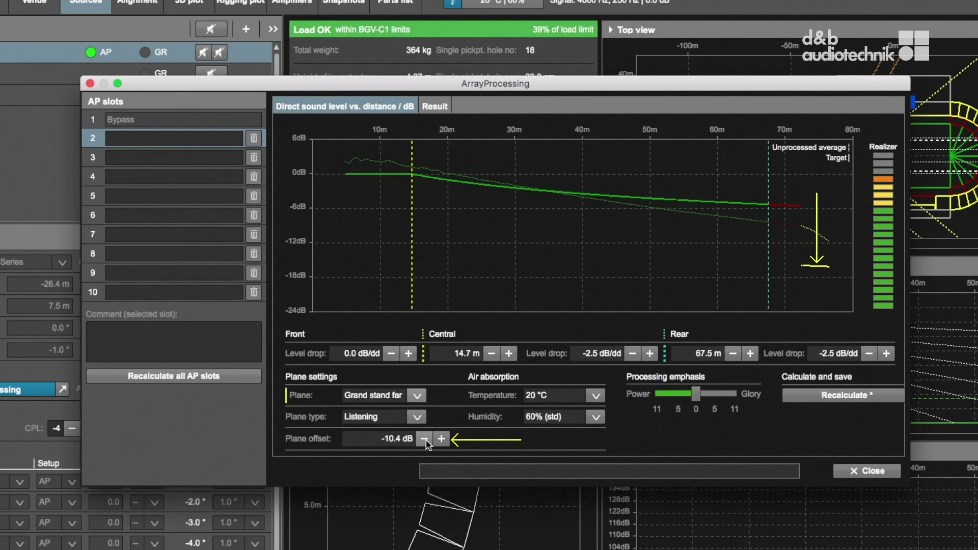
{"action": "left_click", "coordinate": [425, 439]}
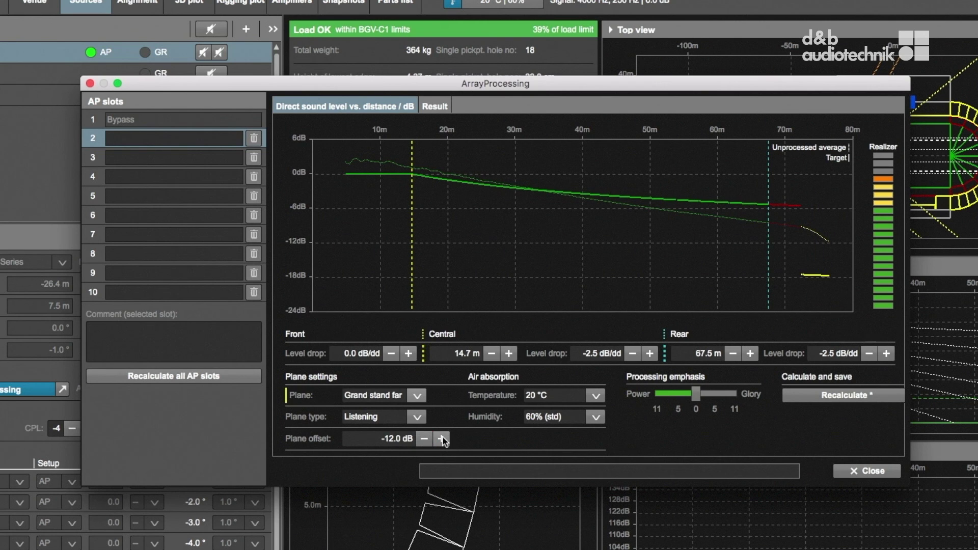
{"action": "left_click", "coordinate": [442, 439]}
{"action": "left_click", "coordinate": [441, 438]}
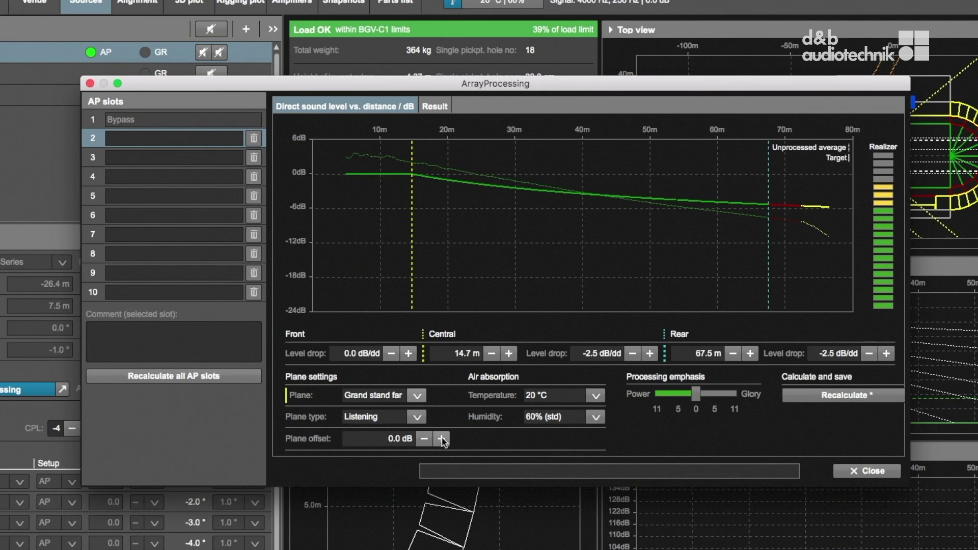
- Try Reflecting as the plane type, then set it back to Listening
{"action": "left_click", "coordinate": [417, 418]}
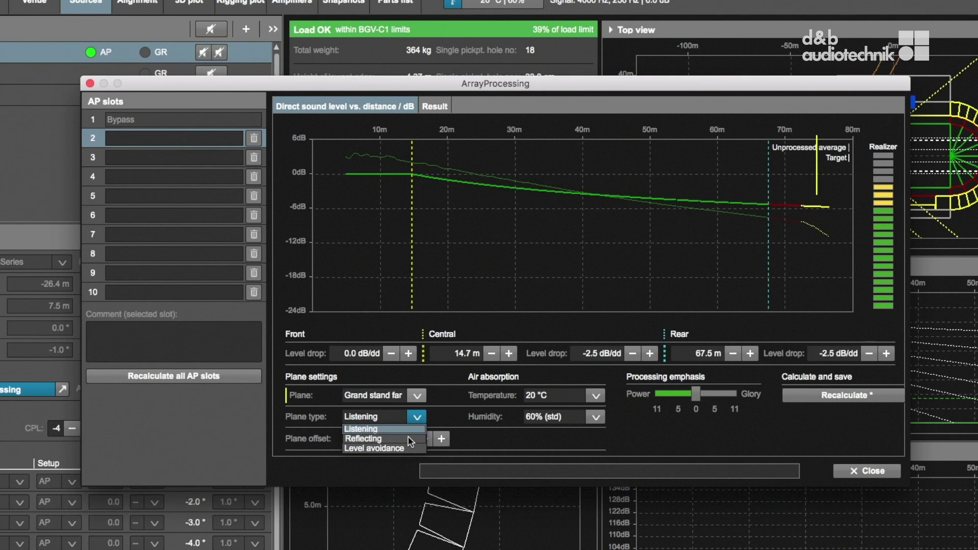
{"action": "left_click", "coordinate": [410, 439]}
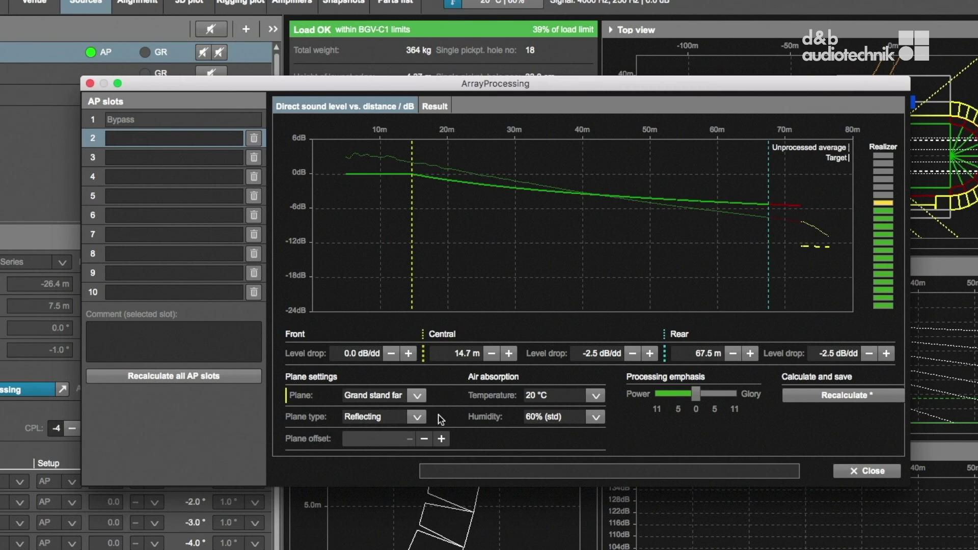
{"action": "left_click", "coordinate": [417, 417]}
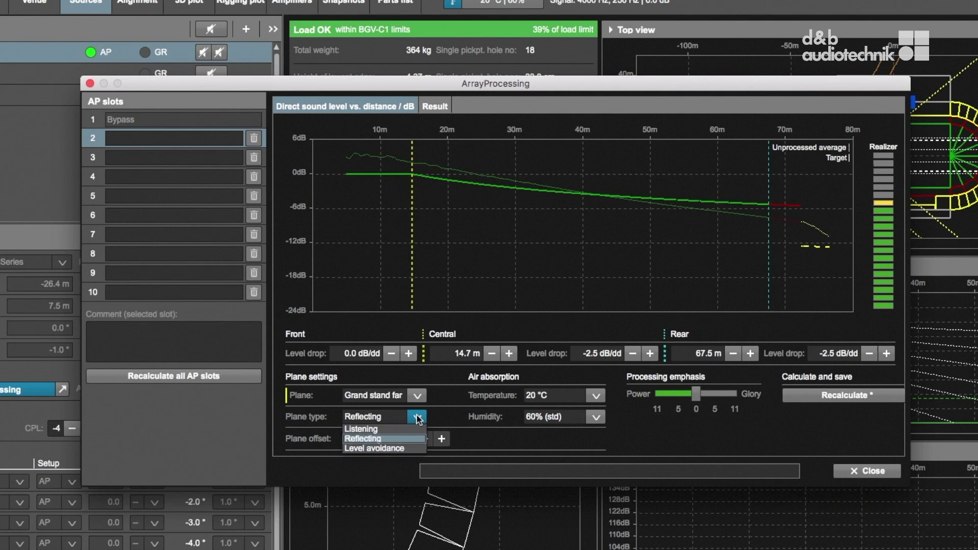
{"action": "left_click", "coordinate": [386, 429]}
- Switch the processing plane to Pitch far end with Level avoidance as its type
{"action": "left_click", "coordinate": [417, 396]}
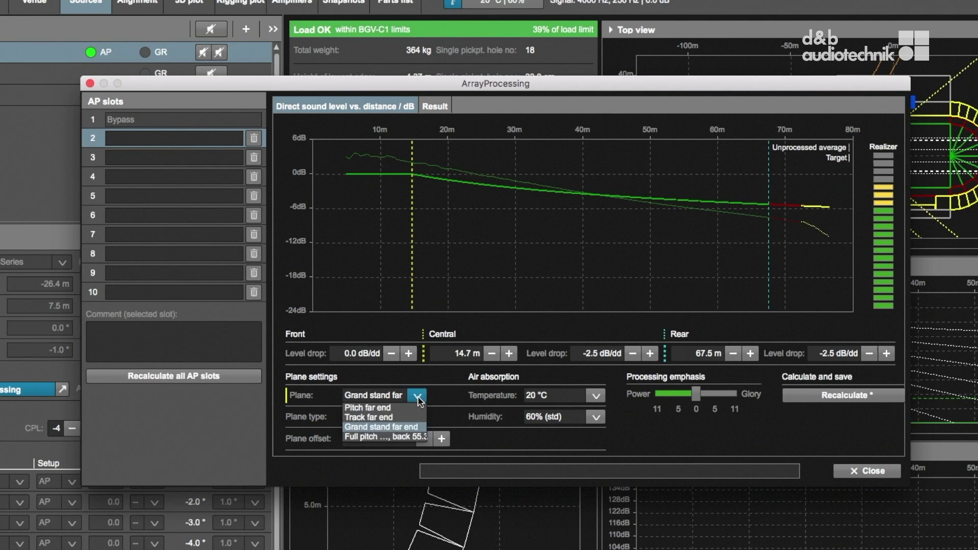
{"action": "left_click", "coordinate": [402, 407]}
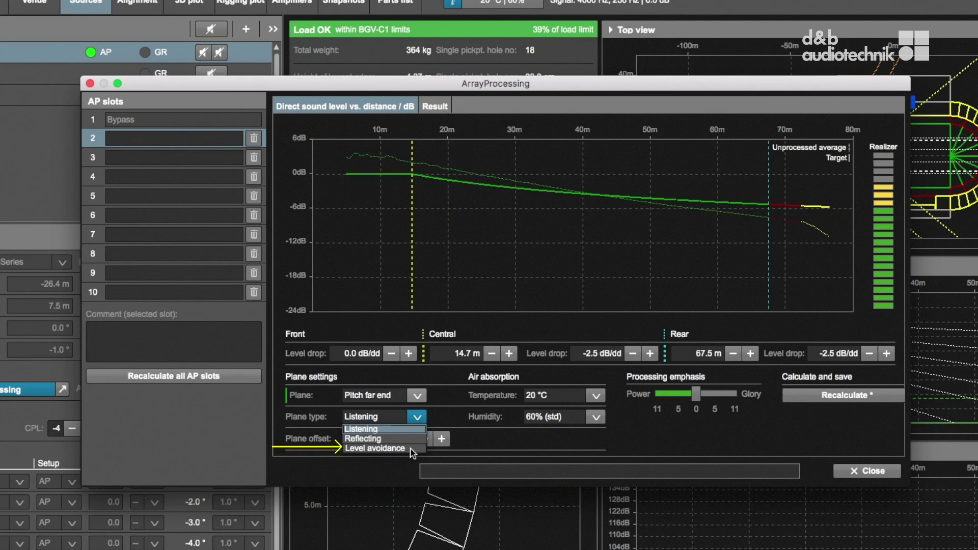
{"action": "left_click", "coordinate": [413, 451]}
{"action": "left_click", "coordinate": [420, 422]}
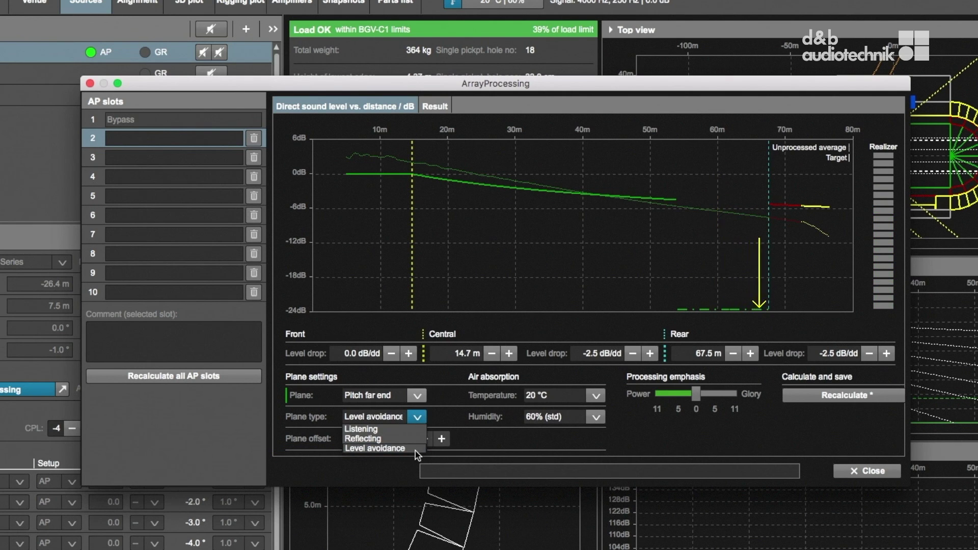
{"action": "left_click", "coordinate": [418, 422]}
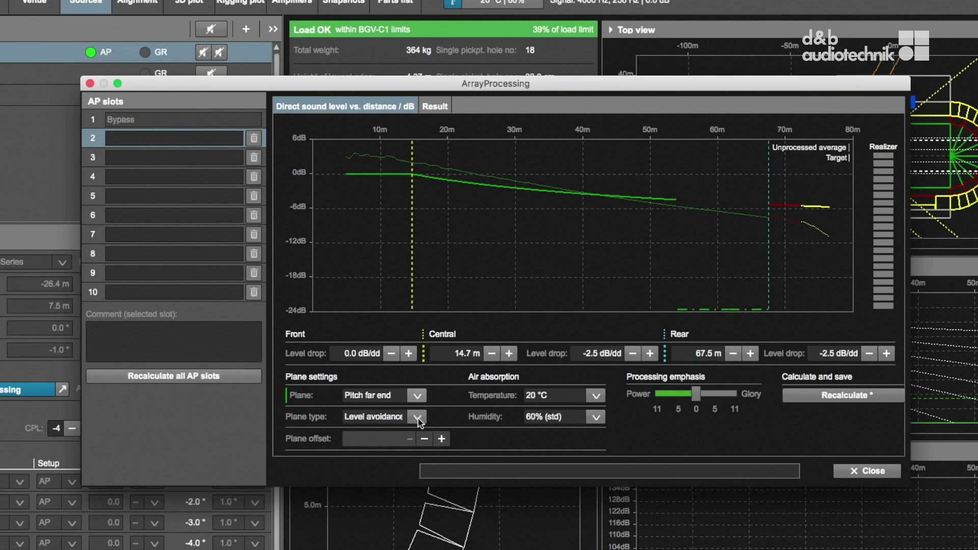
{"action": "left_click", "coordinate": [417, 418]}
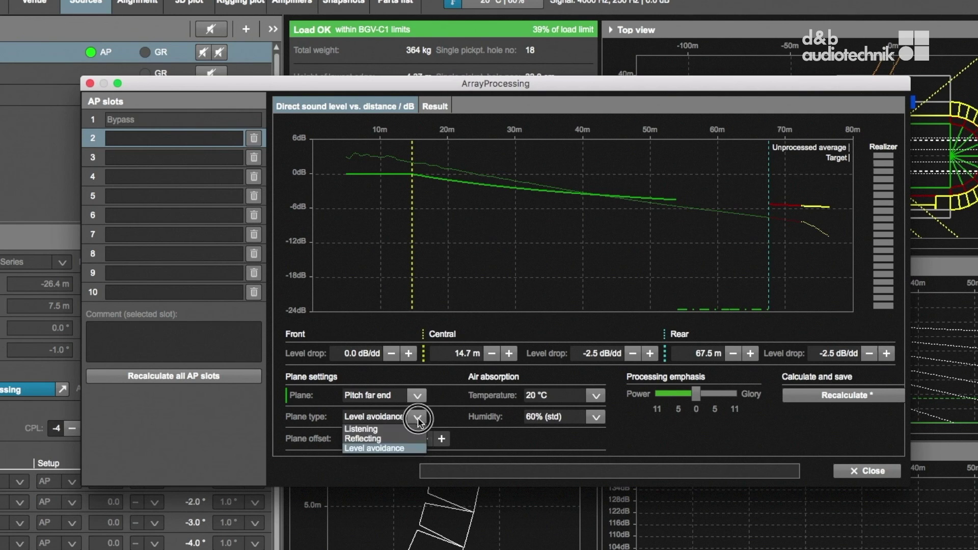
- Make the plane Listening type and set air absorption to 23 °C and 70% humidity
{"action": "left_click", "coordinate": [385, 430]}
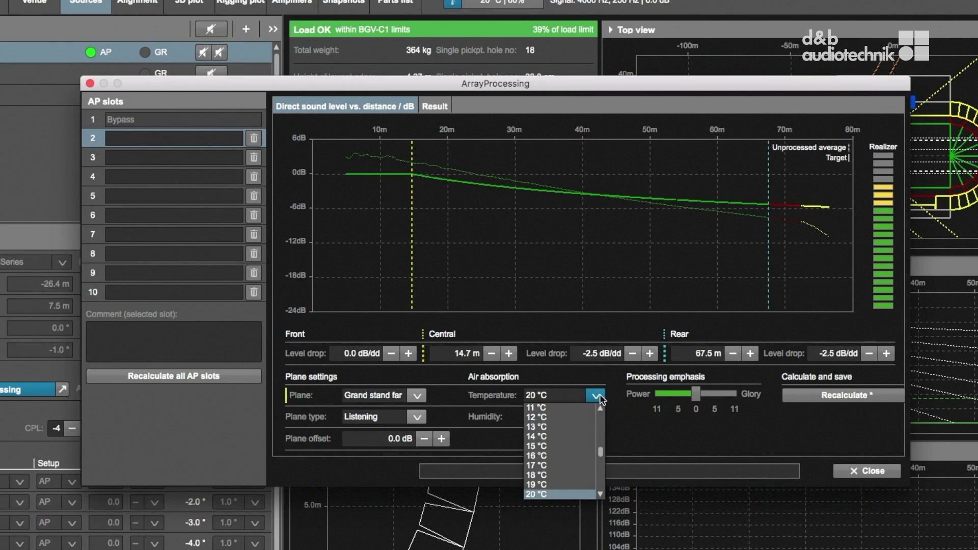
{"action": "left_click_drag", "start_coordinate": [600, 452], "coordinate": [604, 462]}
{"action": "left_click", "coordinate": [563, 475]}
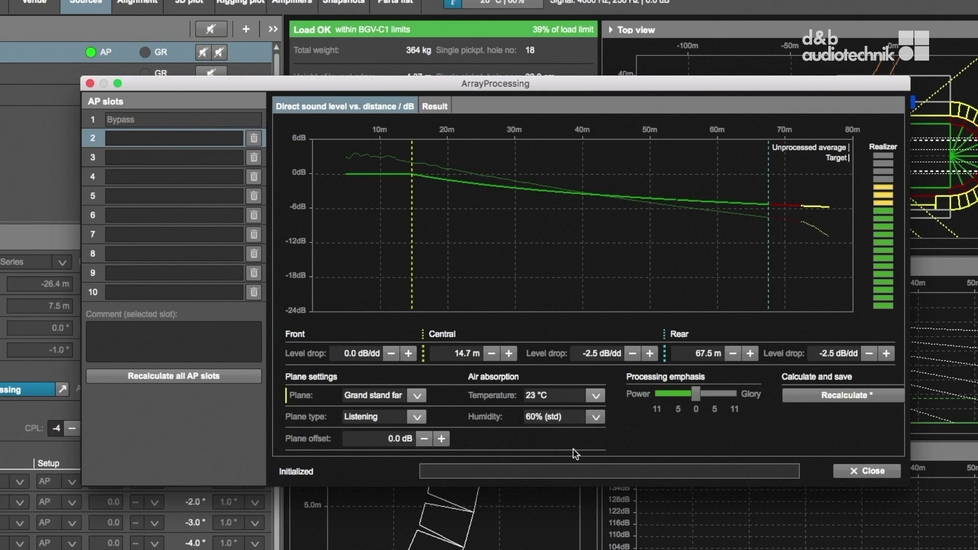
{"action": "left_click", "coordinate": [595, 418]}
{"action": "left_click", "coordinate": [555, 479]}
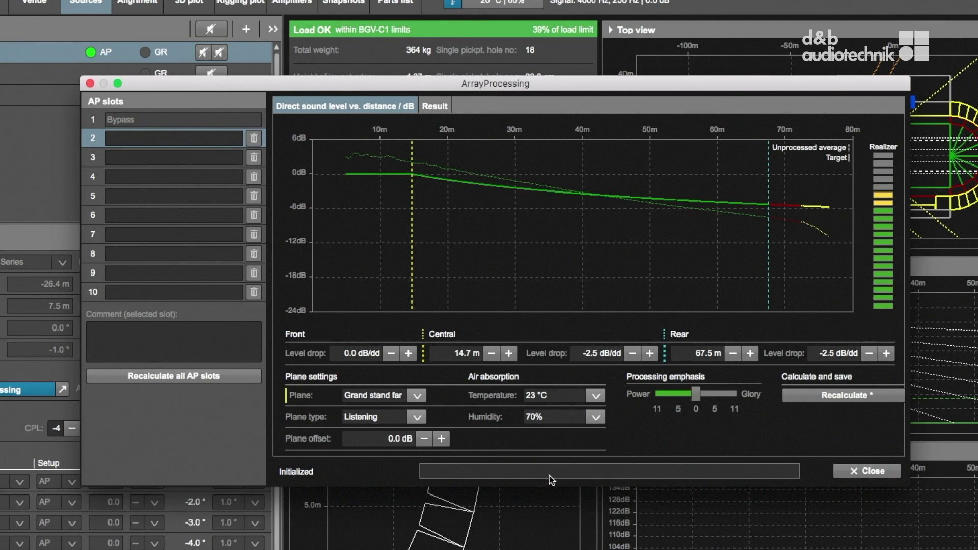
{"action": "mouse_move", "coordinate": [696, 394]}
{"action": "left_mouse_down"}
{"action": "mouse_move", "coordinate": [737, 401]}
{"action": "mouse_move", "coordinate": [696, 406]}
{"action": "left_mouse_up"}
{"action": "left_click_drag", "start_coordinate": [698, 402], "coordinate": [733, 399]}
{"action": "left_click_drag", "start_coordinate": [734, 400], "coordinate": [663, 400]}
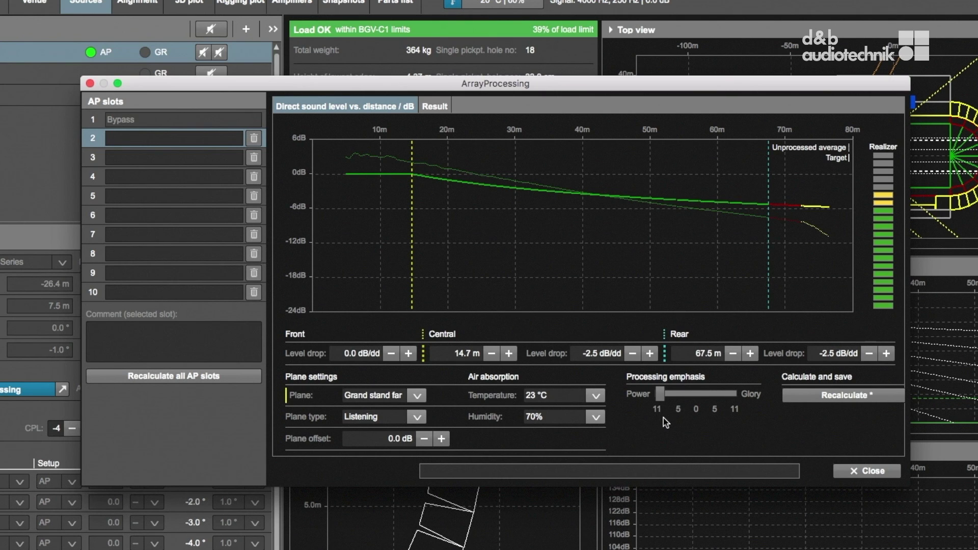
{"action": "left_click", "coordinate": [661, 395]}
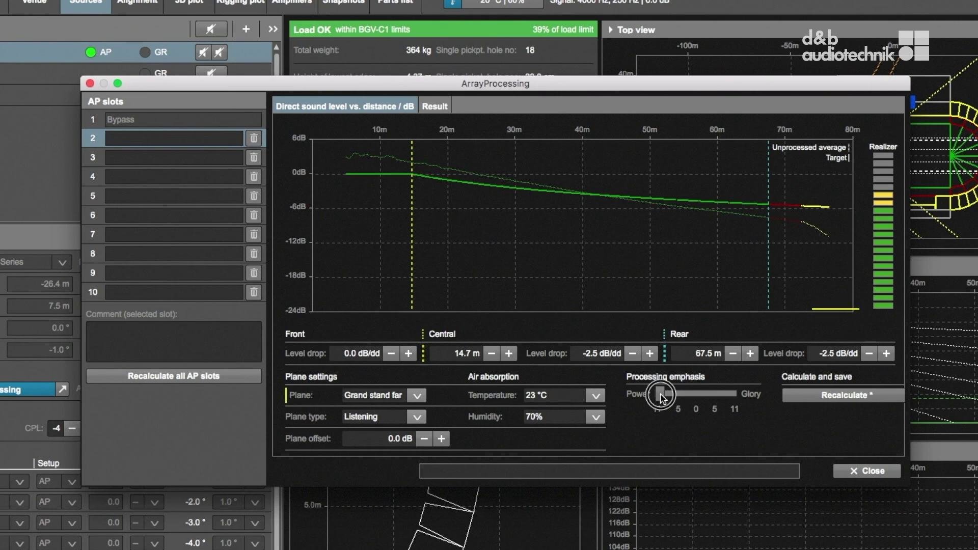
{"action": "left_click_drag", "start_coordinate": [661, 396], "coordinate": [697, 400]}
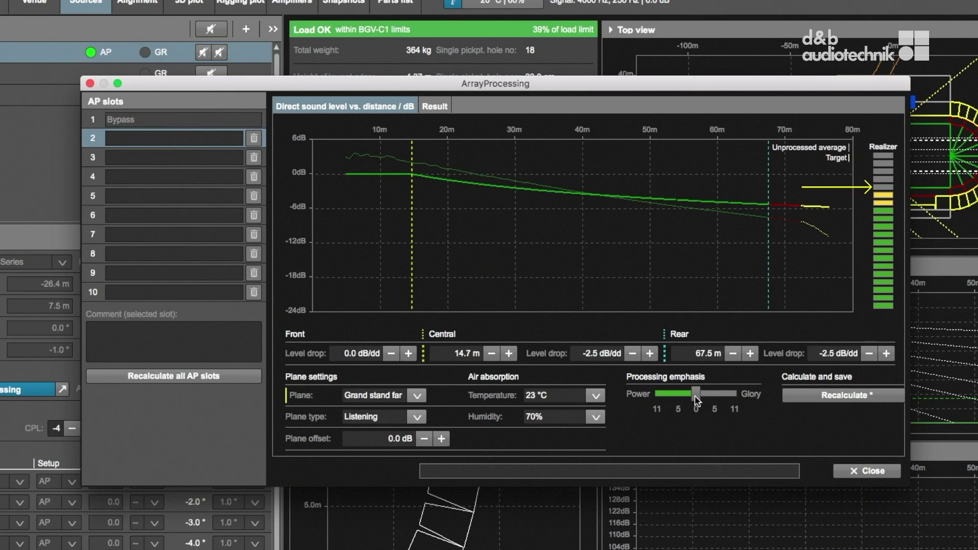
- Recalculate the Main array's processing into slot 2 and compare unprocessed versus processed results
{"action": "left_click", "coordinate": [821, 396]}
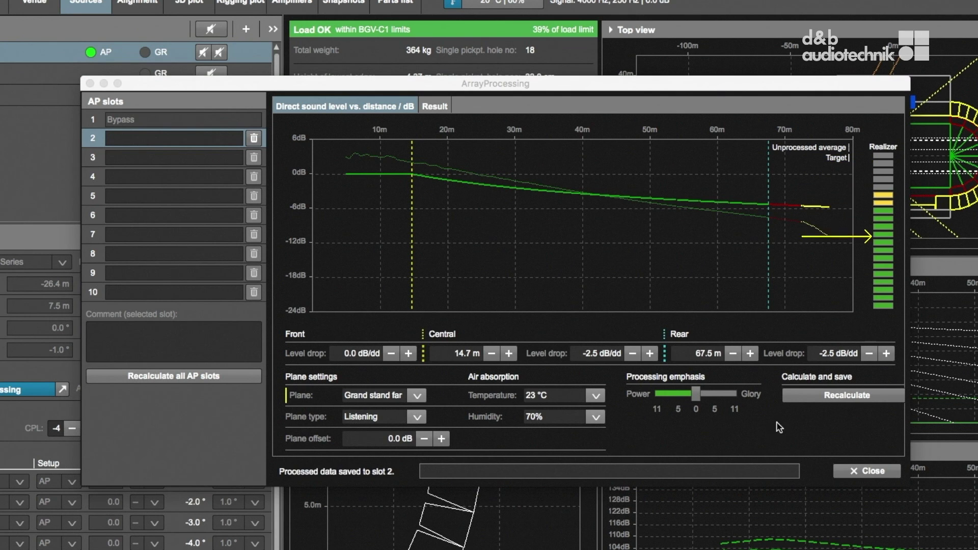
{"action": "left_click", "coordinate": [818, 400]}
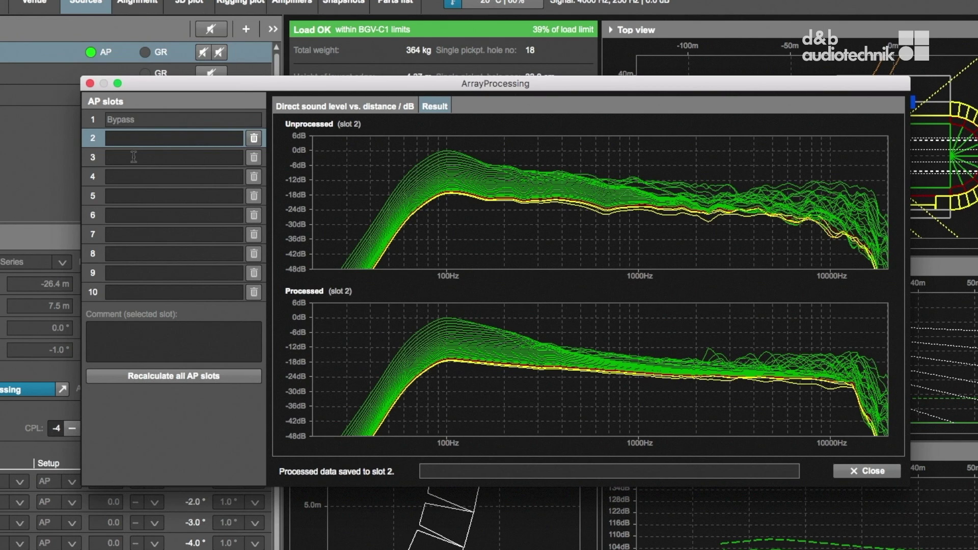
{"action": "left_click", "coordinate": [122, 138]}
- Enter '-2,5dB/dd PE=0' as both the slot 2 name and its comment
{"action": "double_click", "coordinate": [242, 138]}
{"action": "type", "text": "5dB/dd PE=0"}
{"action": "key", "text": "Return"}
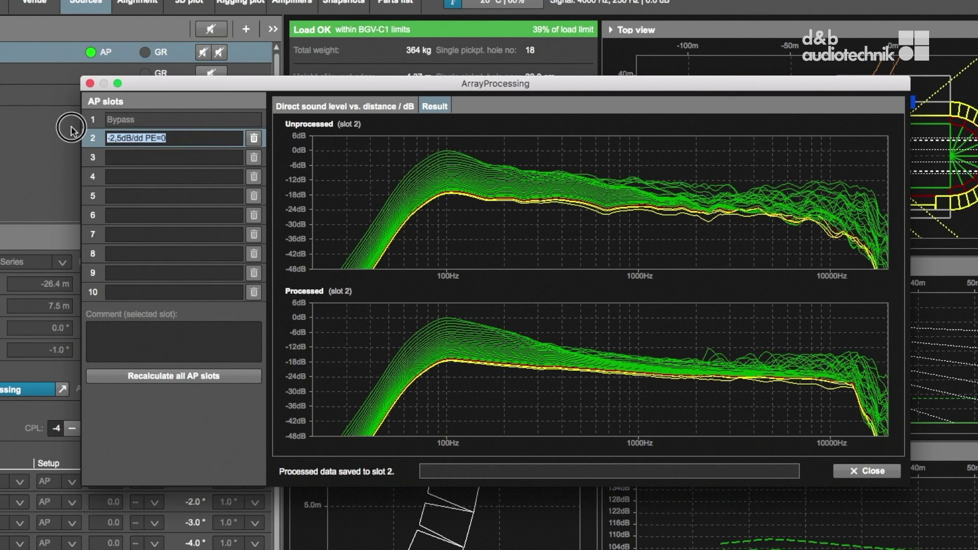
{"action": "left_click", "coordinate": [138, 331]}
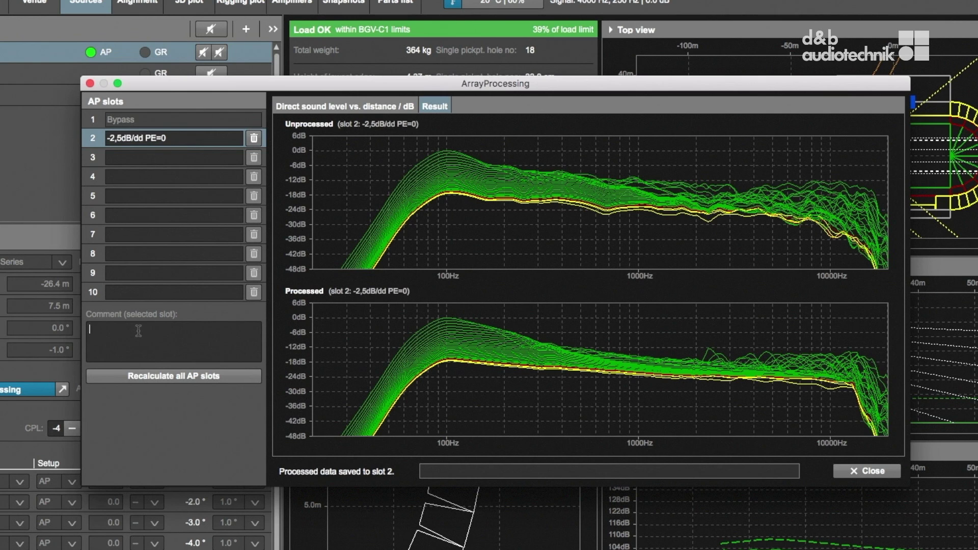
{"action": "type", "text": "-2,5dB/dd PE=0"}
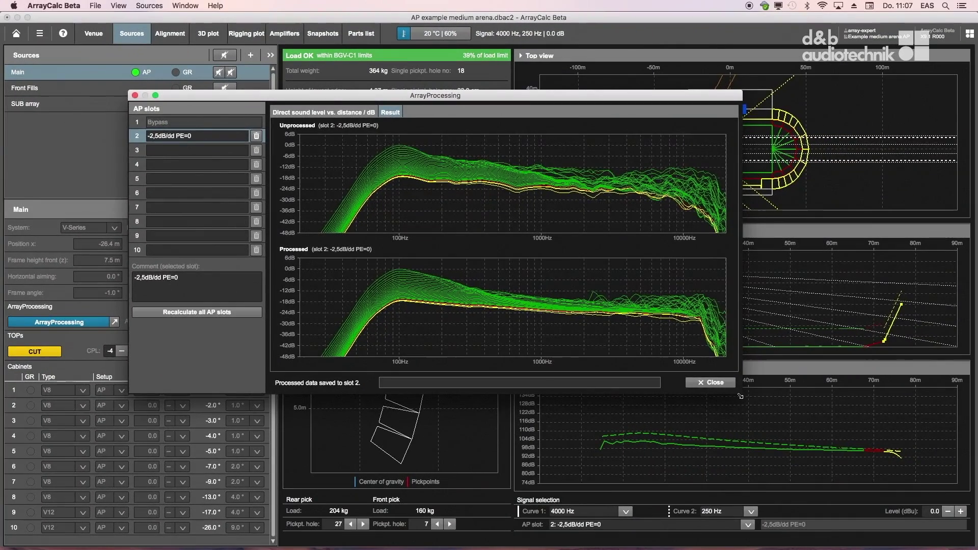
- Close ArrayProcessing, compare Main on 1: Bypass, then return it to slot 2 '-2,5dB/dd PE=0'
{"action": "left_click", "coordinate": [718, 384]}
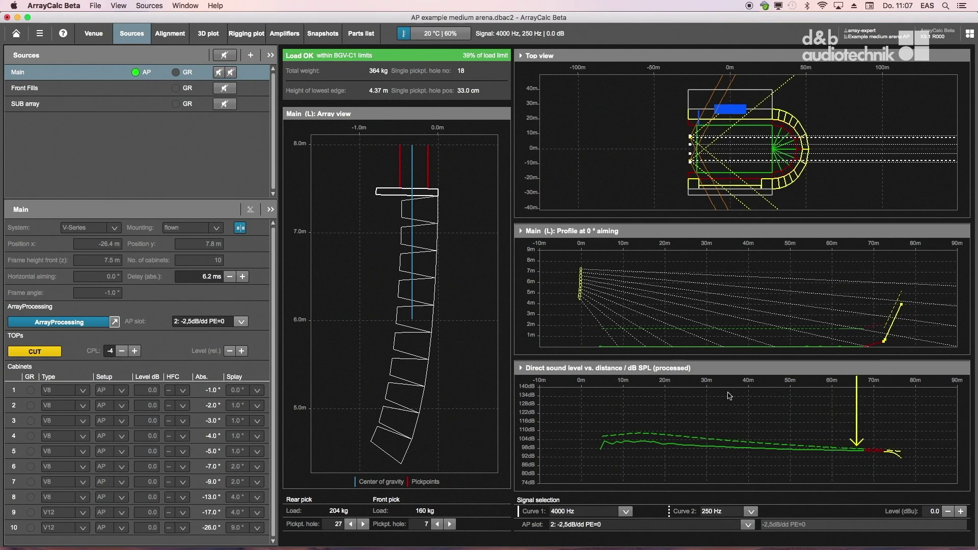
{"action": "left_click", "coordinate": [747, 525]}
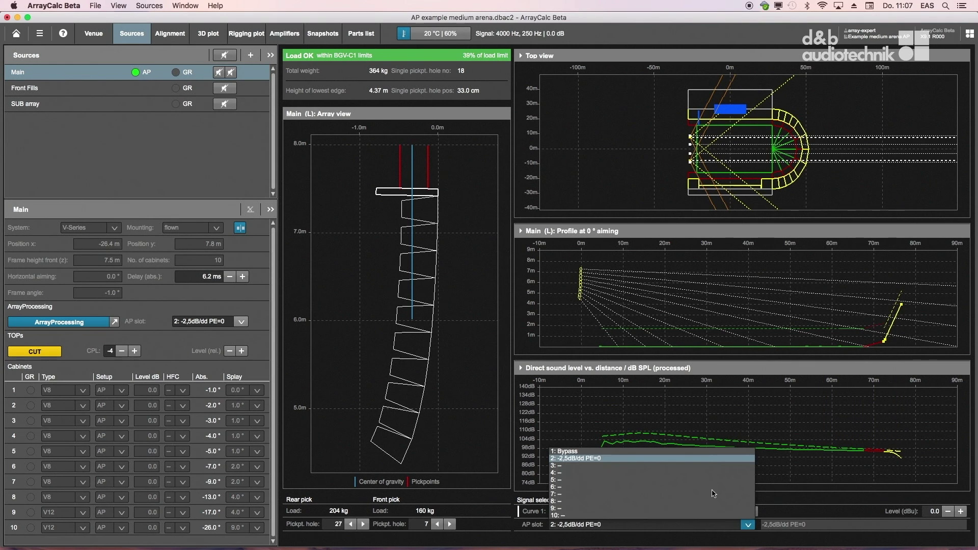
{"action": "left_click", "coordinate": [703, 452]}
{"action": "left_click", "coordinate": [747, 524]}
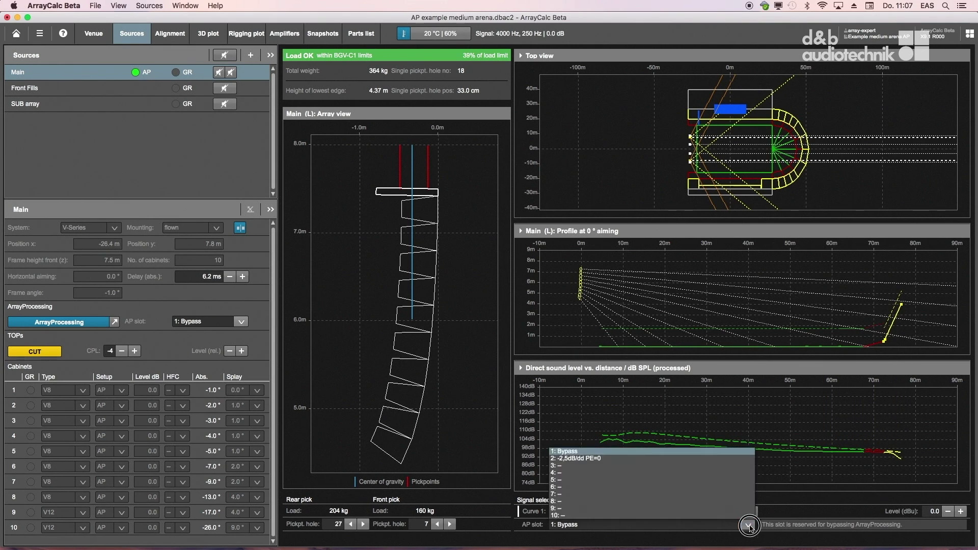
{"action": "left_click", "coordinate": [709, 459]}
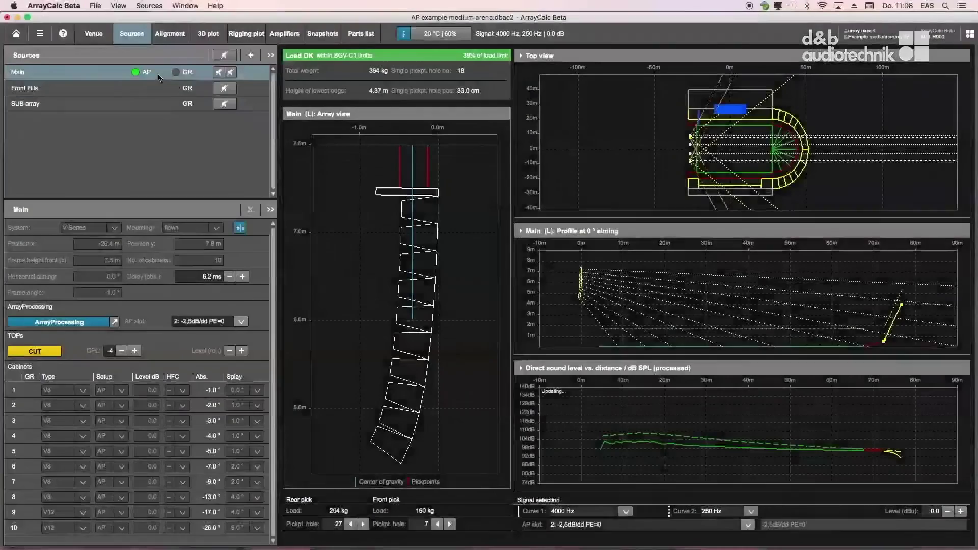
- Unlock the Pitch far end listening plane and shrink its outer radius to 15.5 m
{"action": "left_click", "coordinate": [93, 33]}
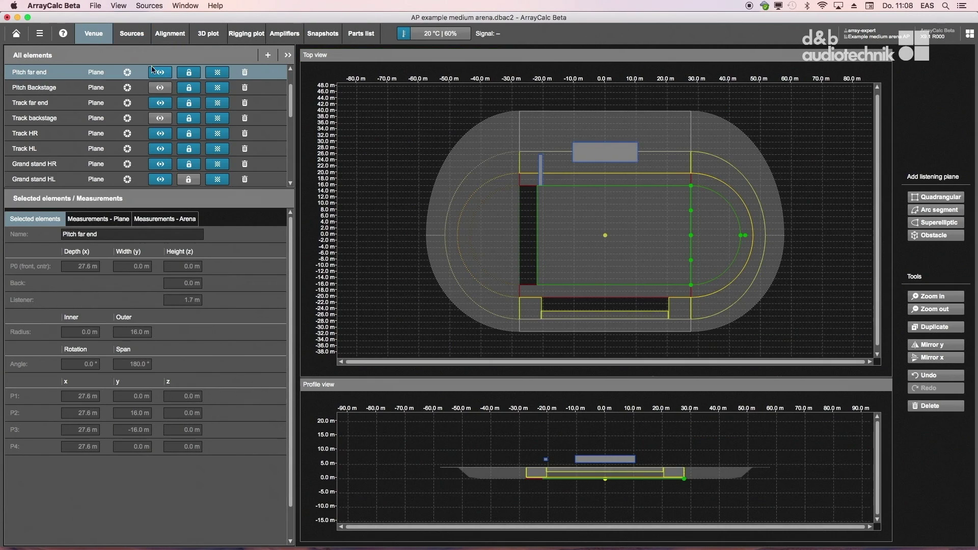
{"action": "left_click", "coordinate": [192, 75]}
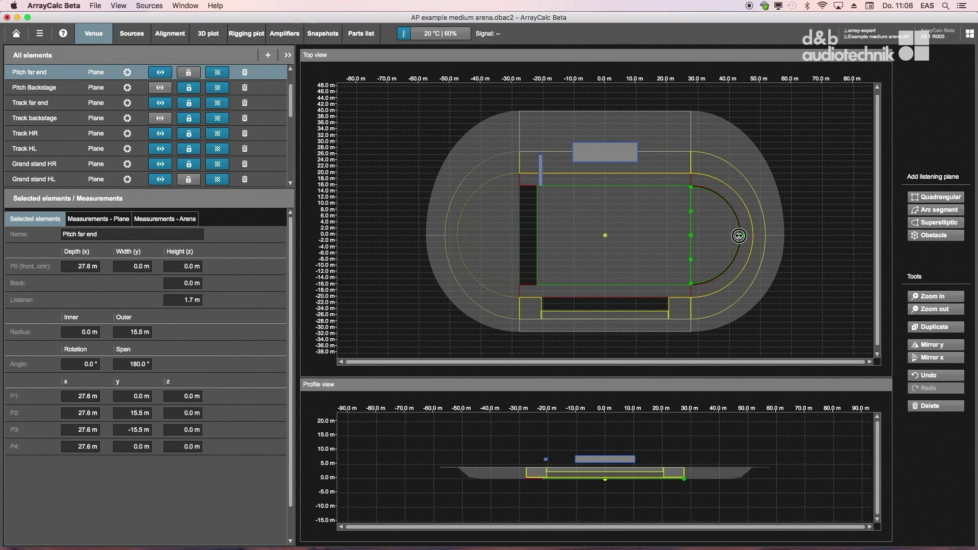
{"action": "left_click_drag", "start_coordinate": [743, 236], "coordinate": [739, 236]}
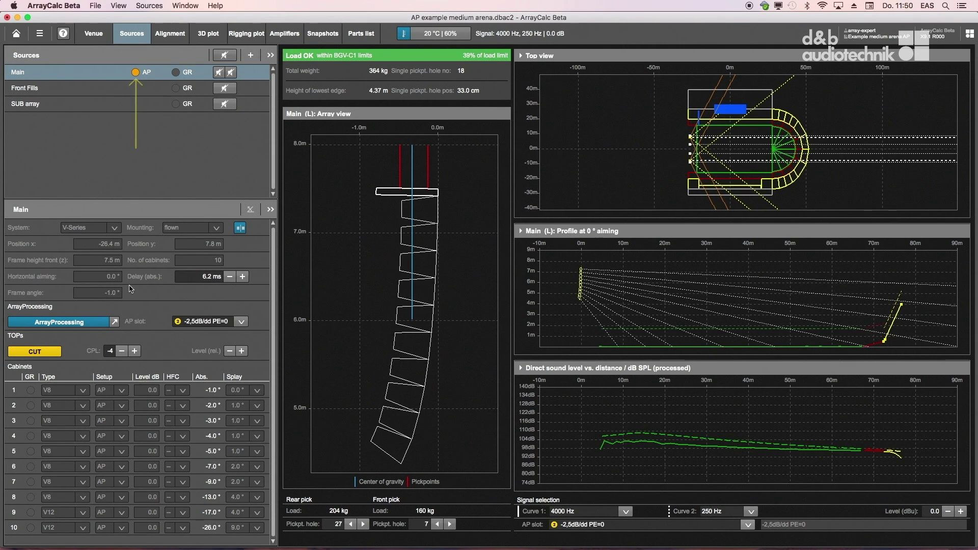
- Recalculate all ArrayProcessing slots, overwriting the existing processing data
{"action": "left_click", "coordinate": [116, 324]}
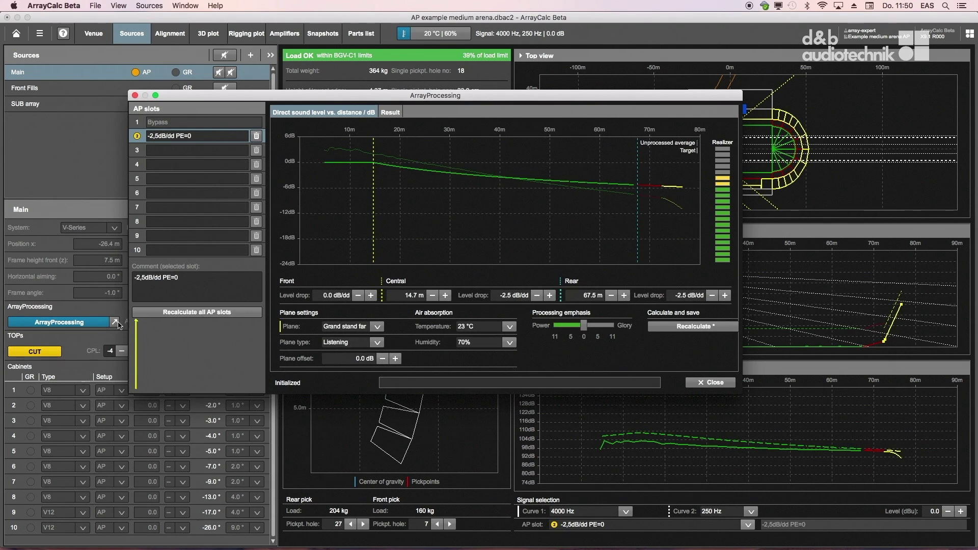
{"action": "left_click", "coordinate": [237, 313]}
{"action": "left_click", "coordinate": [503, 265]}
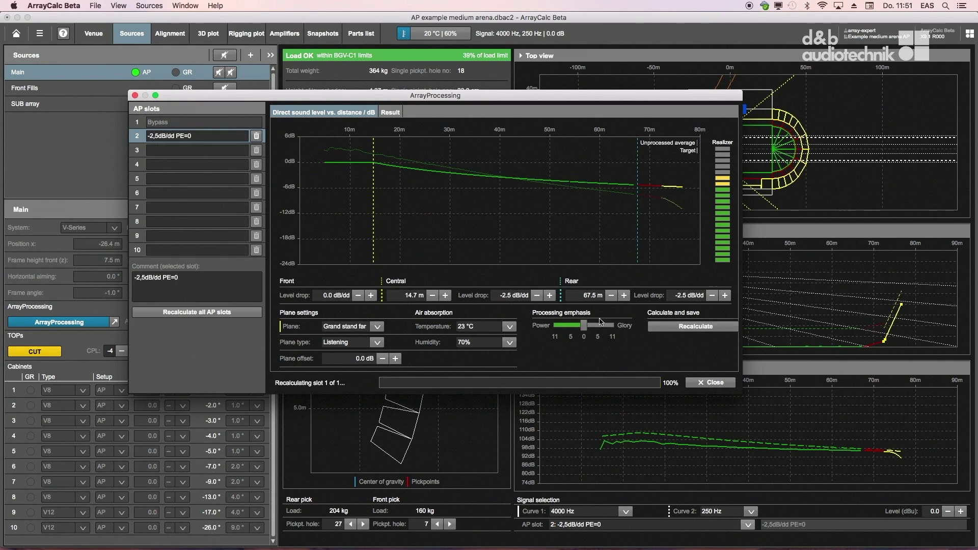
{"action": "left_click", "coordinate": [711, 383]}
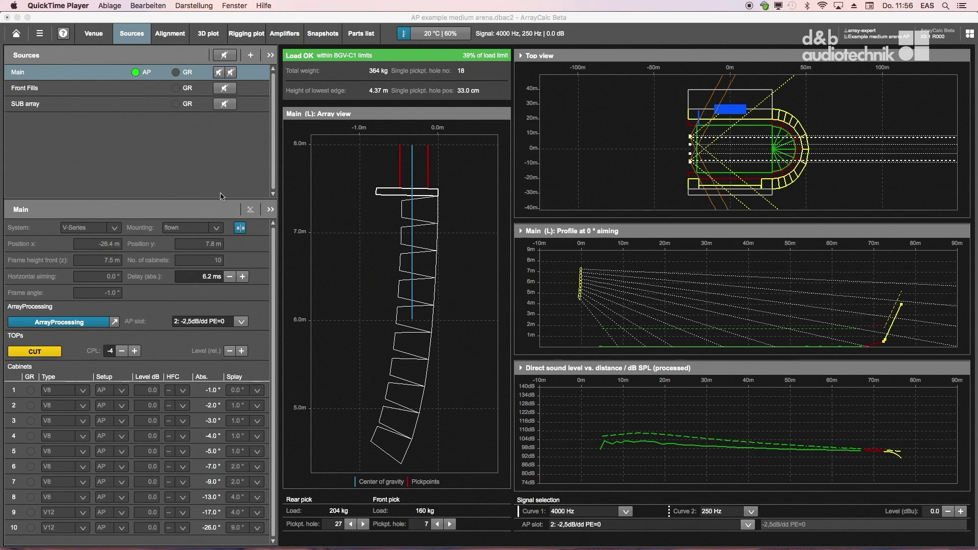
- Link all cabinets of the Main array, overwriting the existing cabinet links
{"action": "left_click", "coordinate": [293, 34]}
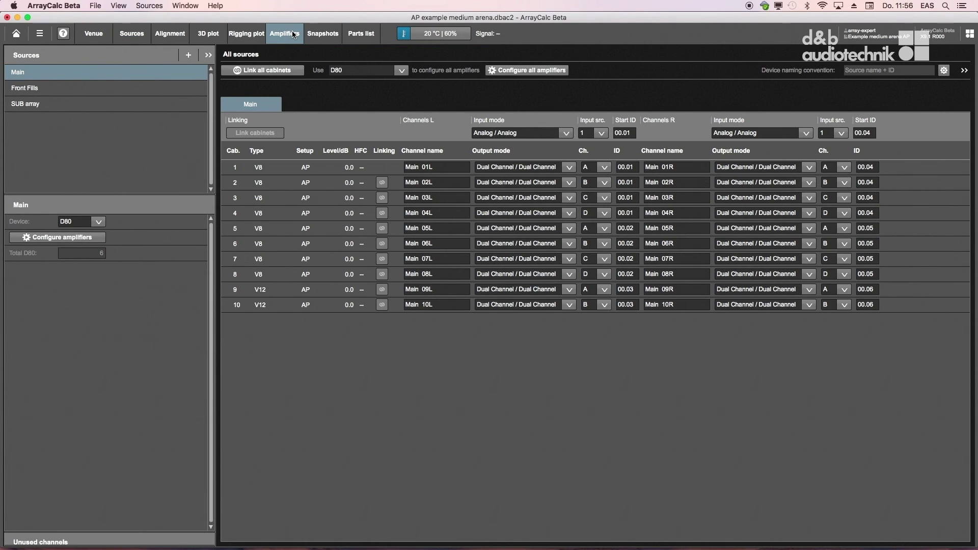
{"action": "left_click", "coordinate": [262, 72]}
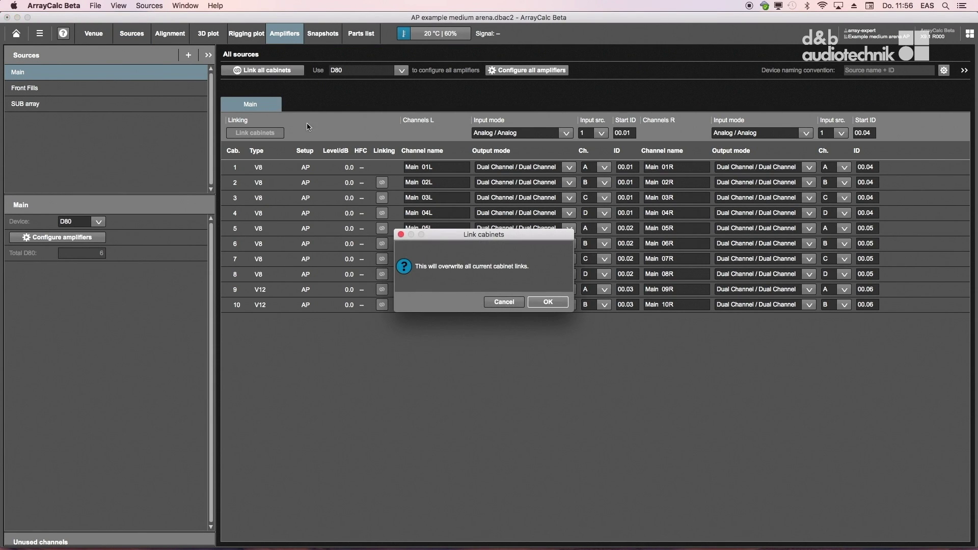
{"action": "left_click", "coordinate": [544, 305]}
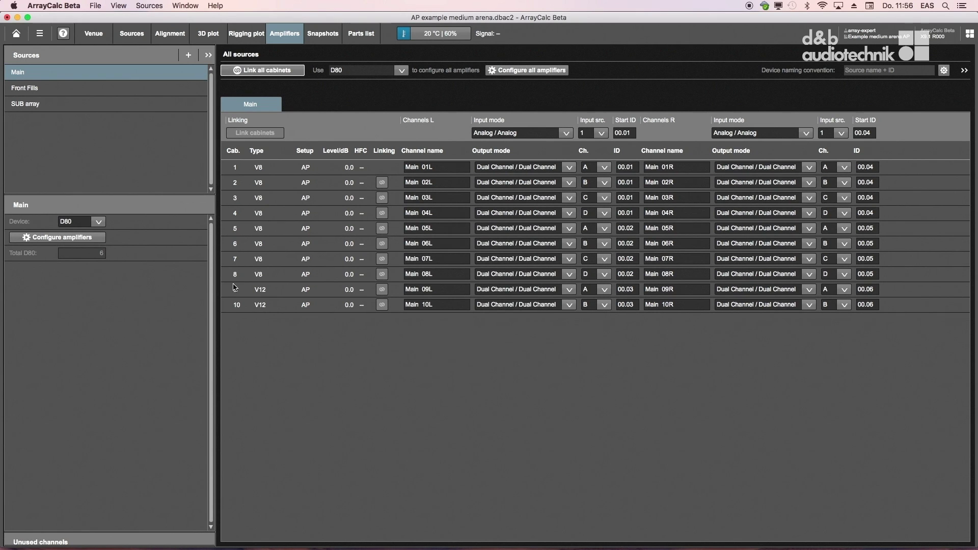
- Assign D80 amplifiers to all Main cabinets and save the project
{"action": "left_click", "coordinate": [78, 243]}
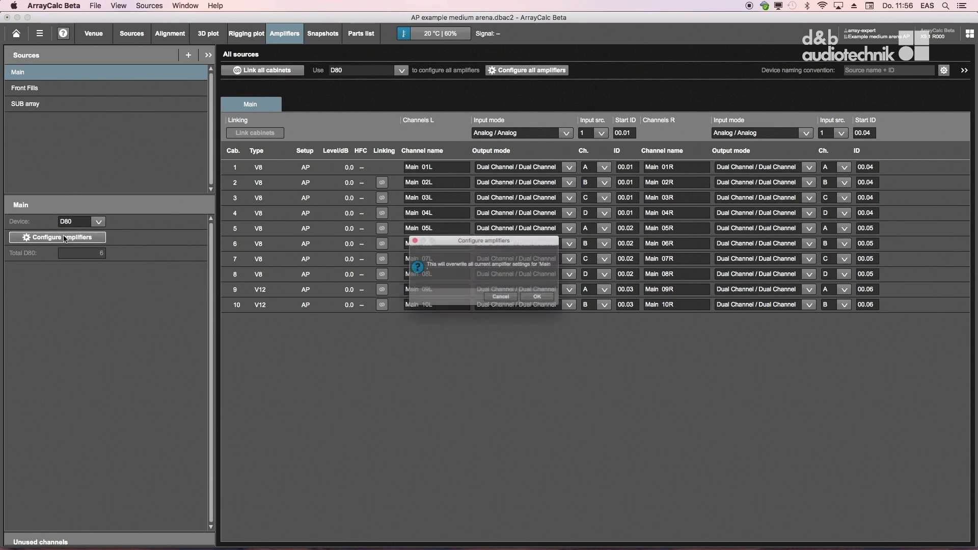
{"action": "left_click", "coordinate": [548, 303]}
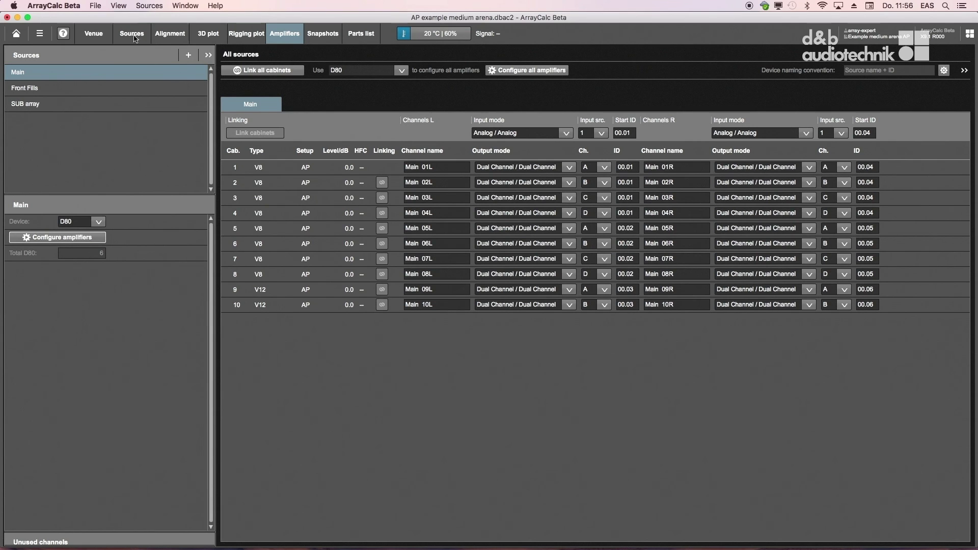
{"action": "left_click", "coordinate": [102, 7]}
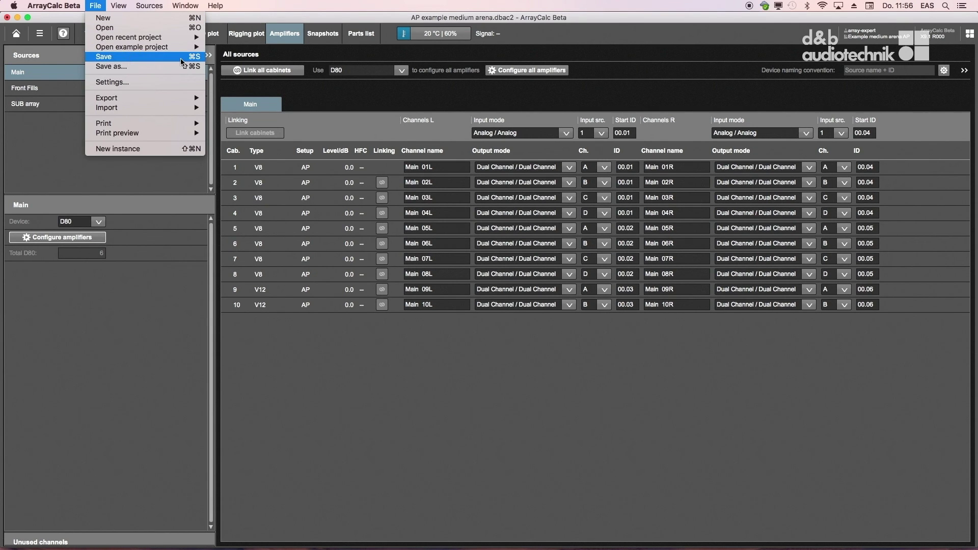
{"action": "left_click", "coordinate": [182, 60]}
- From the Sources overview, open the ArrayProcessing window for the Main array
{"action": "left_click", "coordinate": [134, 38]}
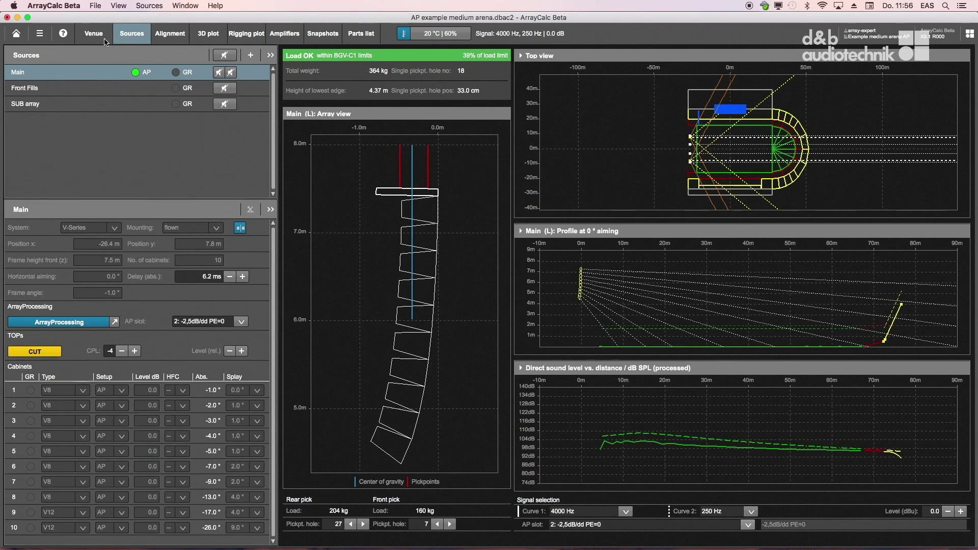
{"action": "left_click", "coordinate": [115, 322]}
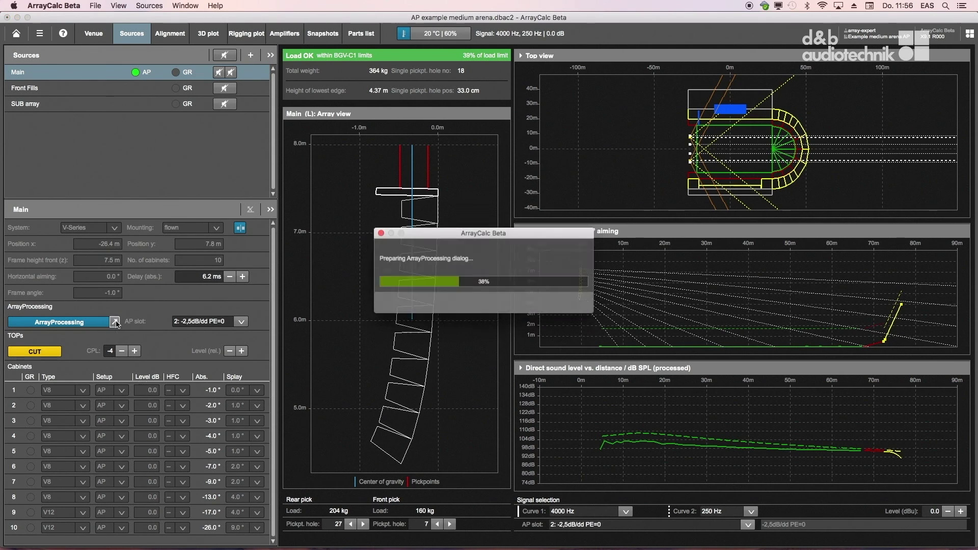